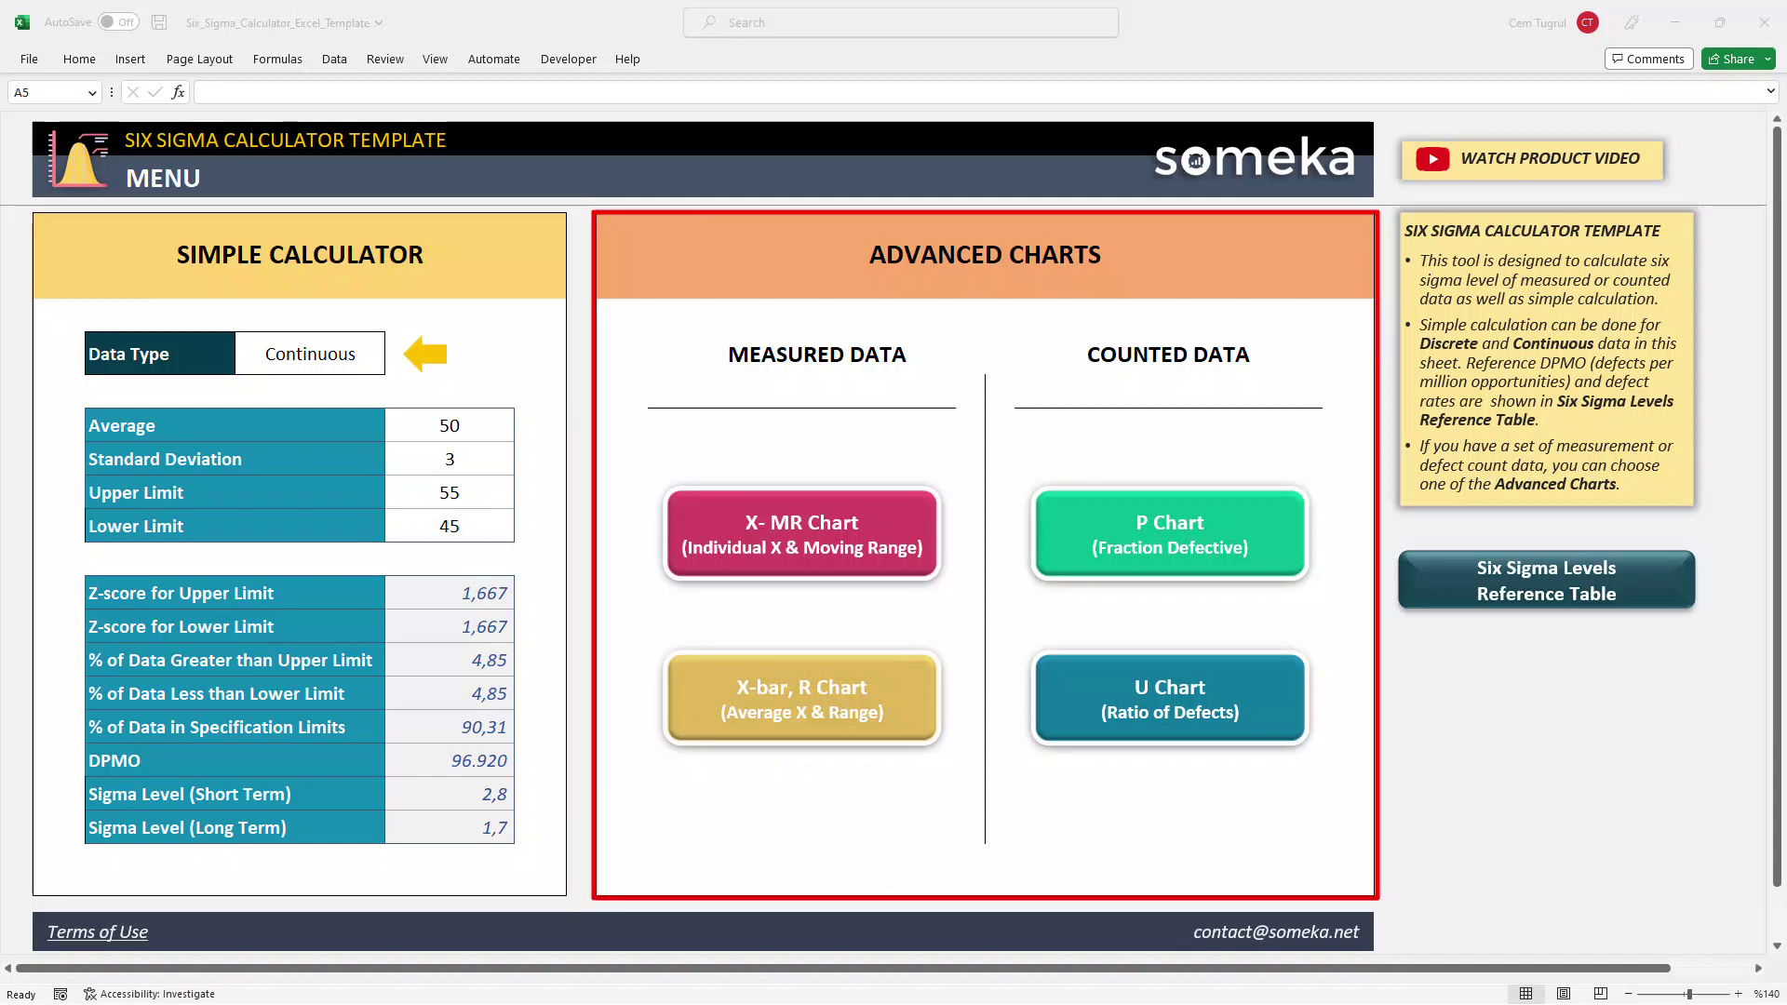
Step: Tour the X-MR, X-bar R, P and U chart sheets via the menu, then open the Six Sigma Levels table
click(788, 520)
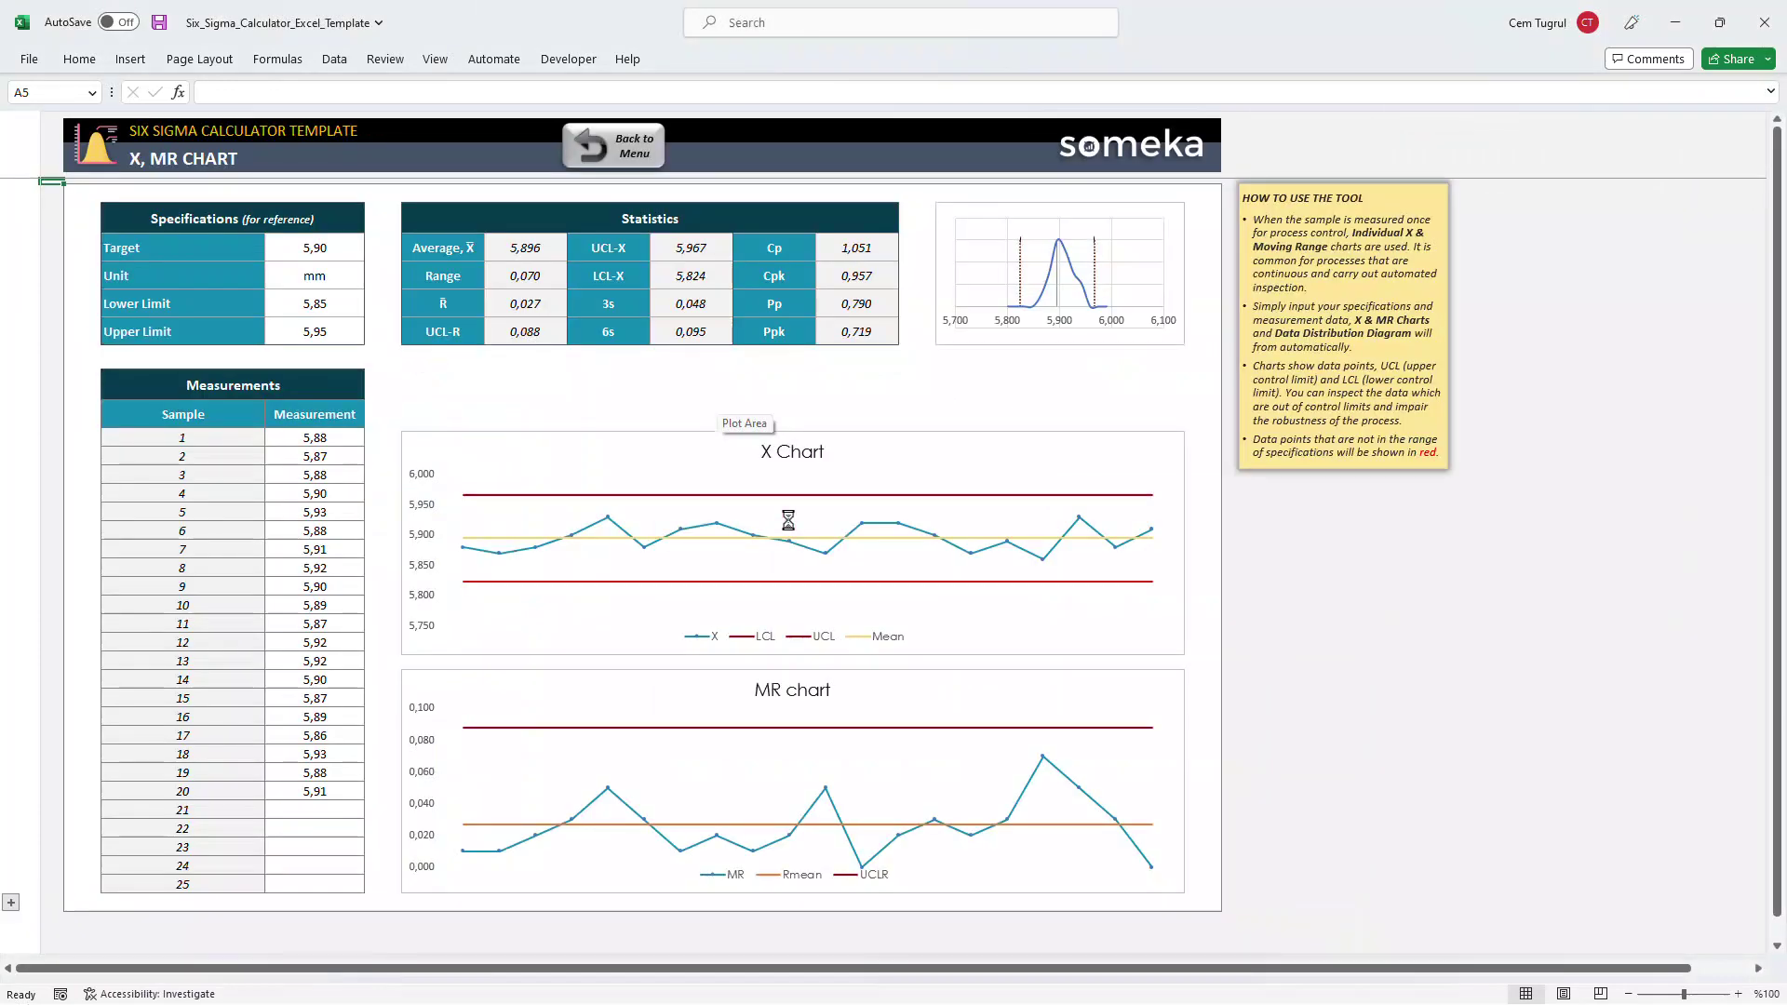
click(603, 160)
click(798, 694)
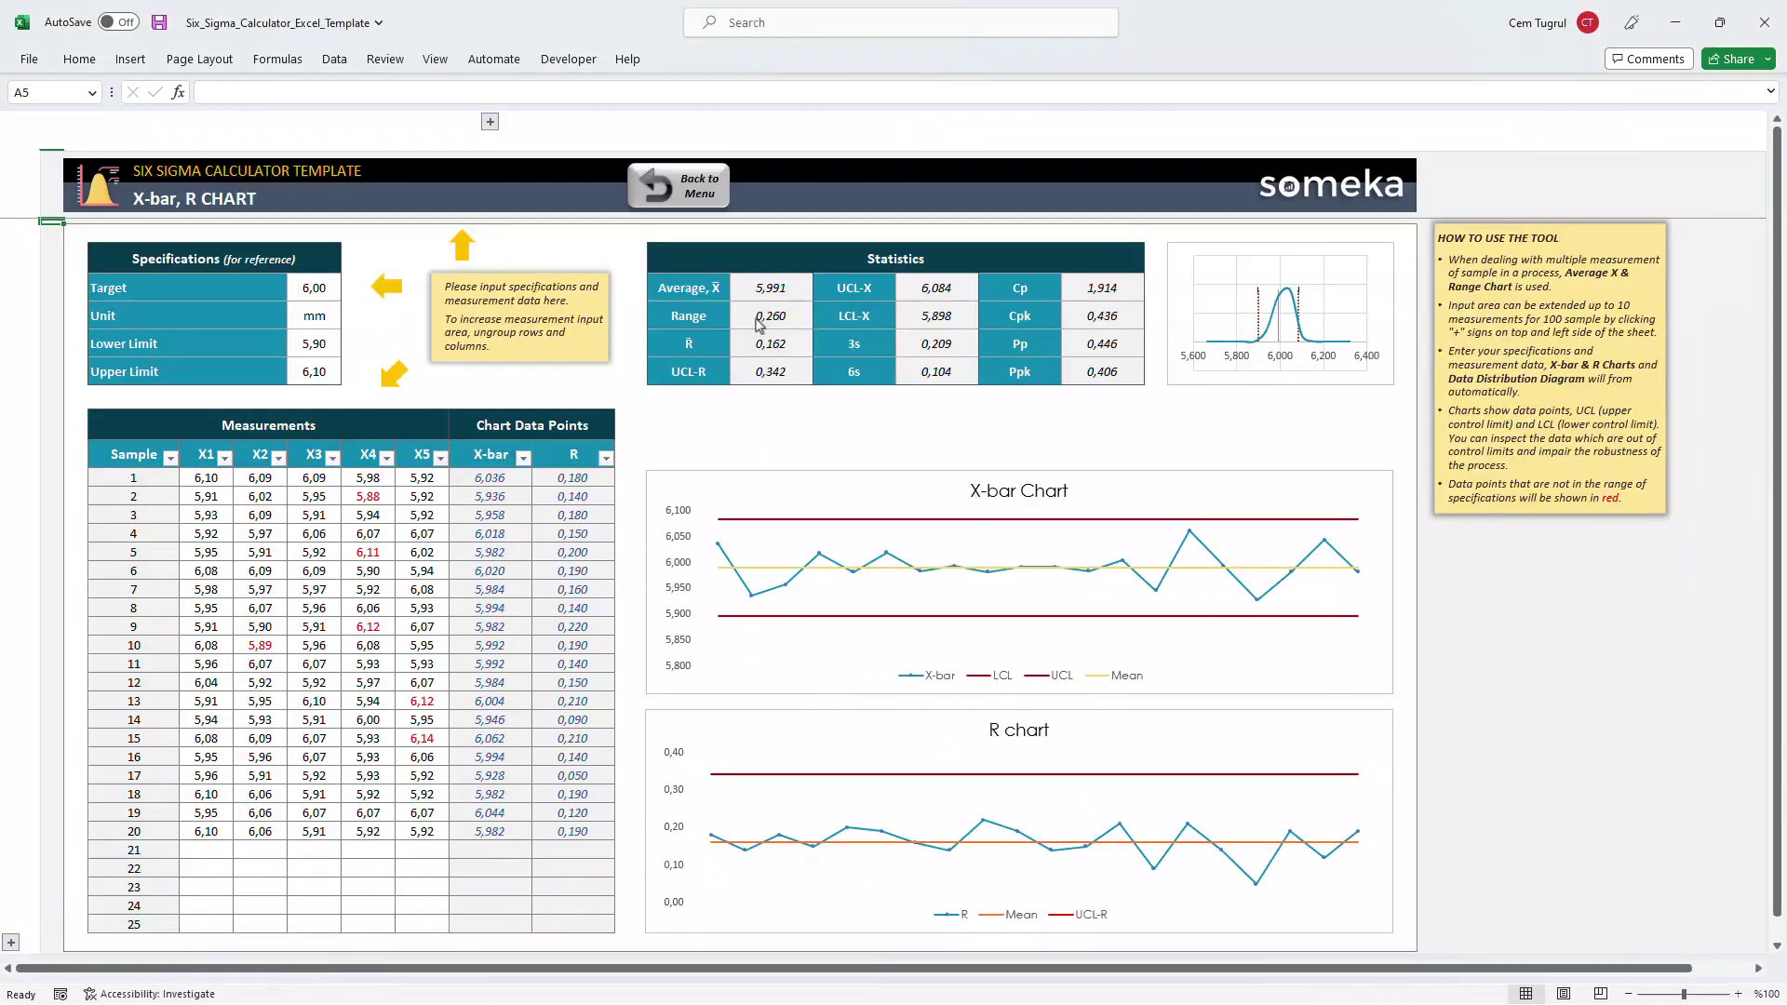
click(695, 202)
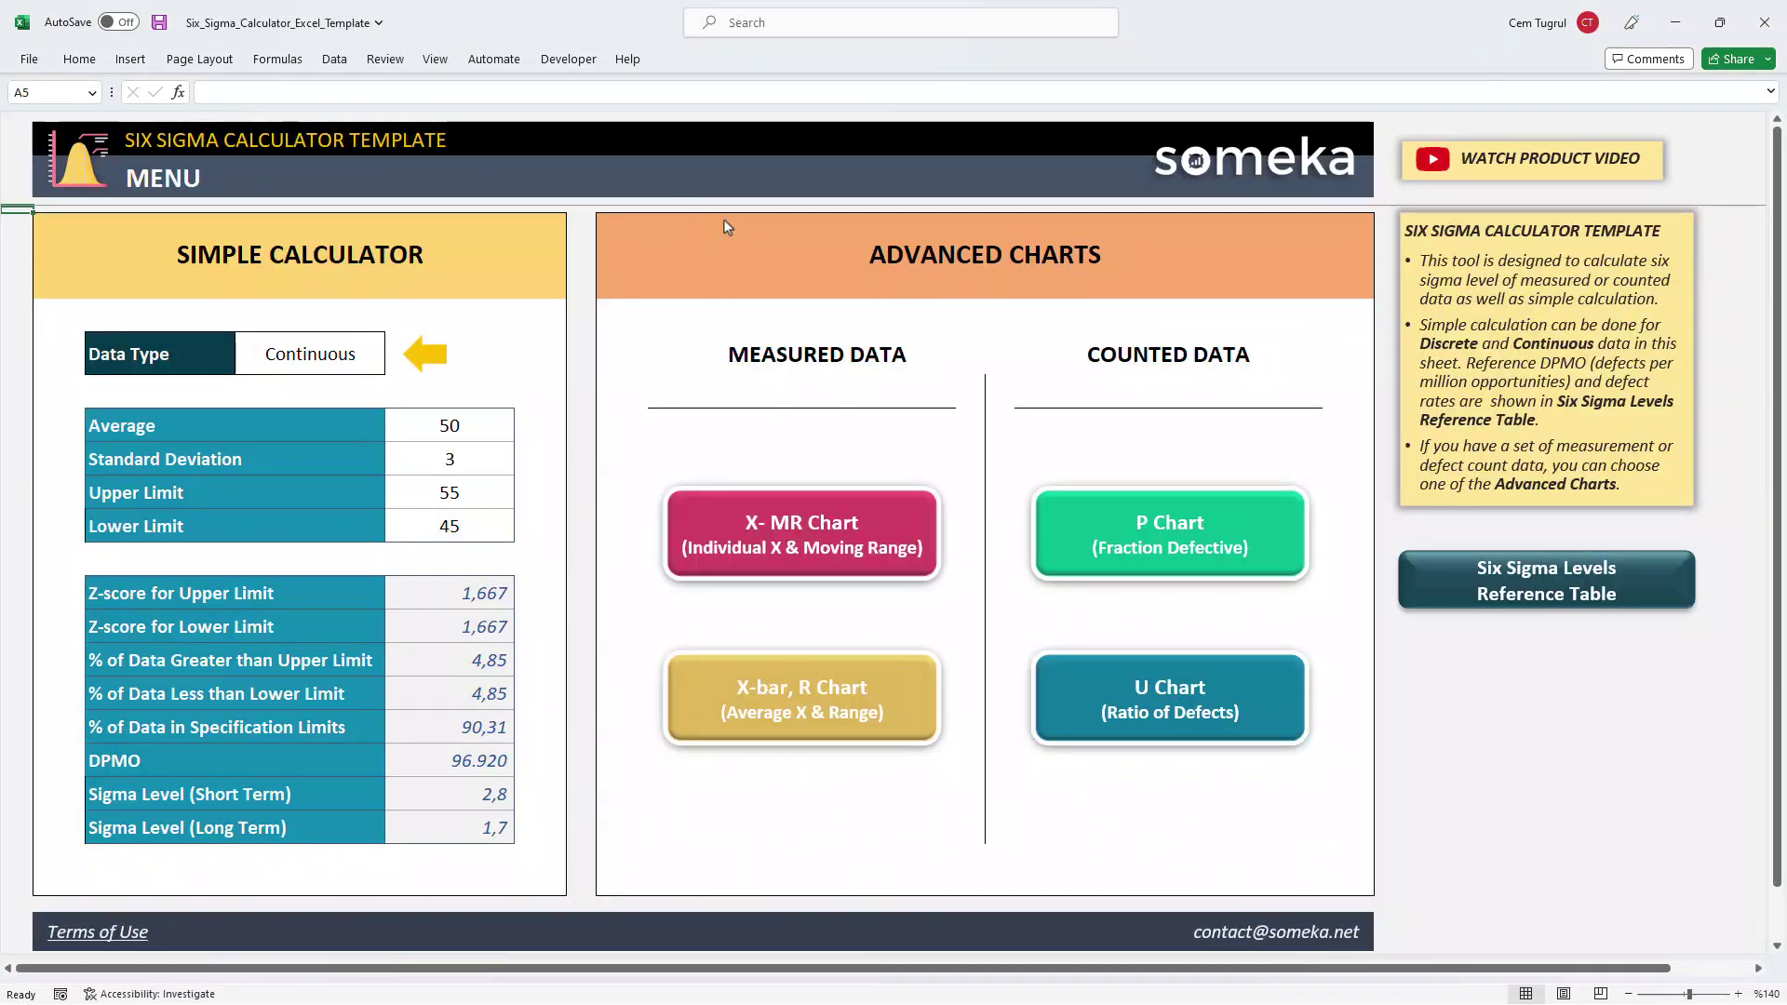
click(1147, 551)
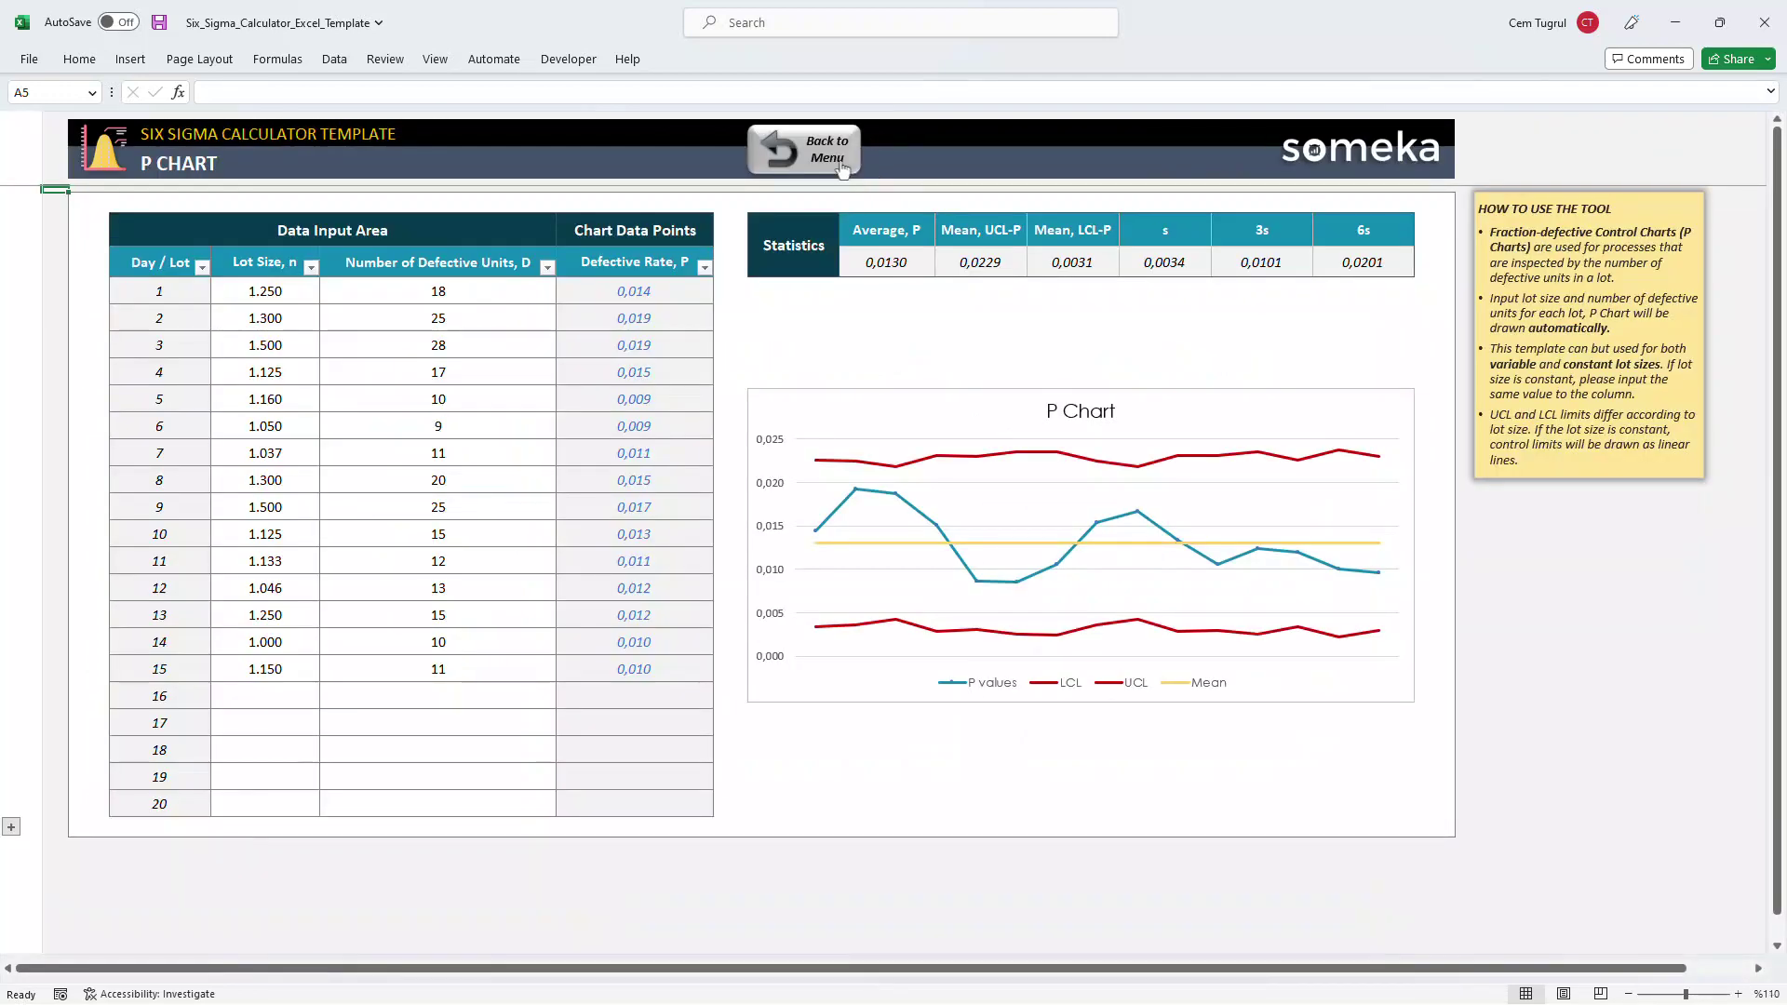
click(813, 162)
click(1139, 694)
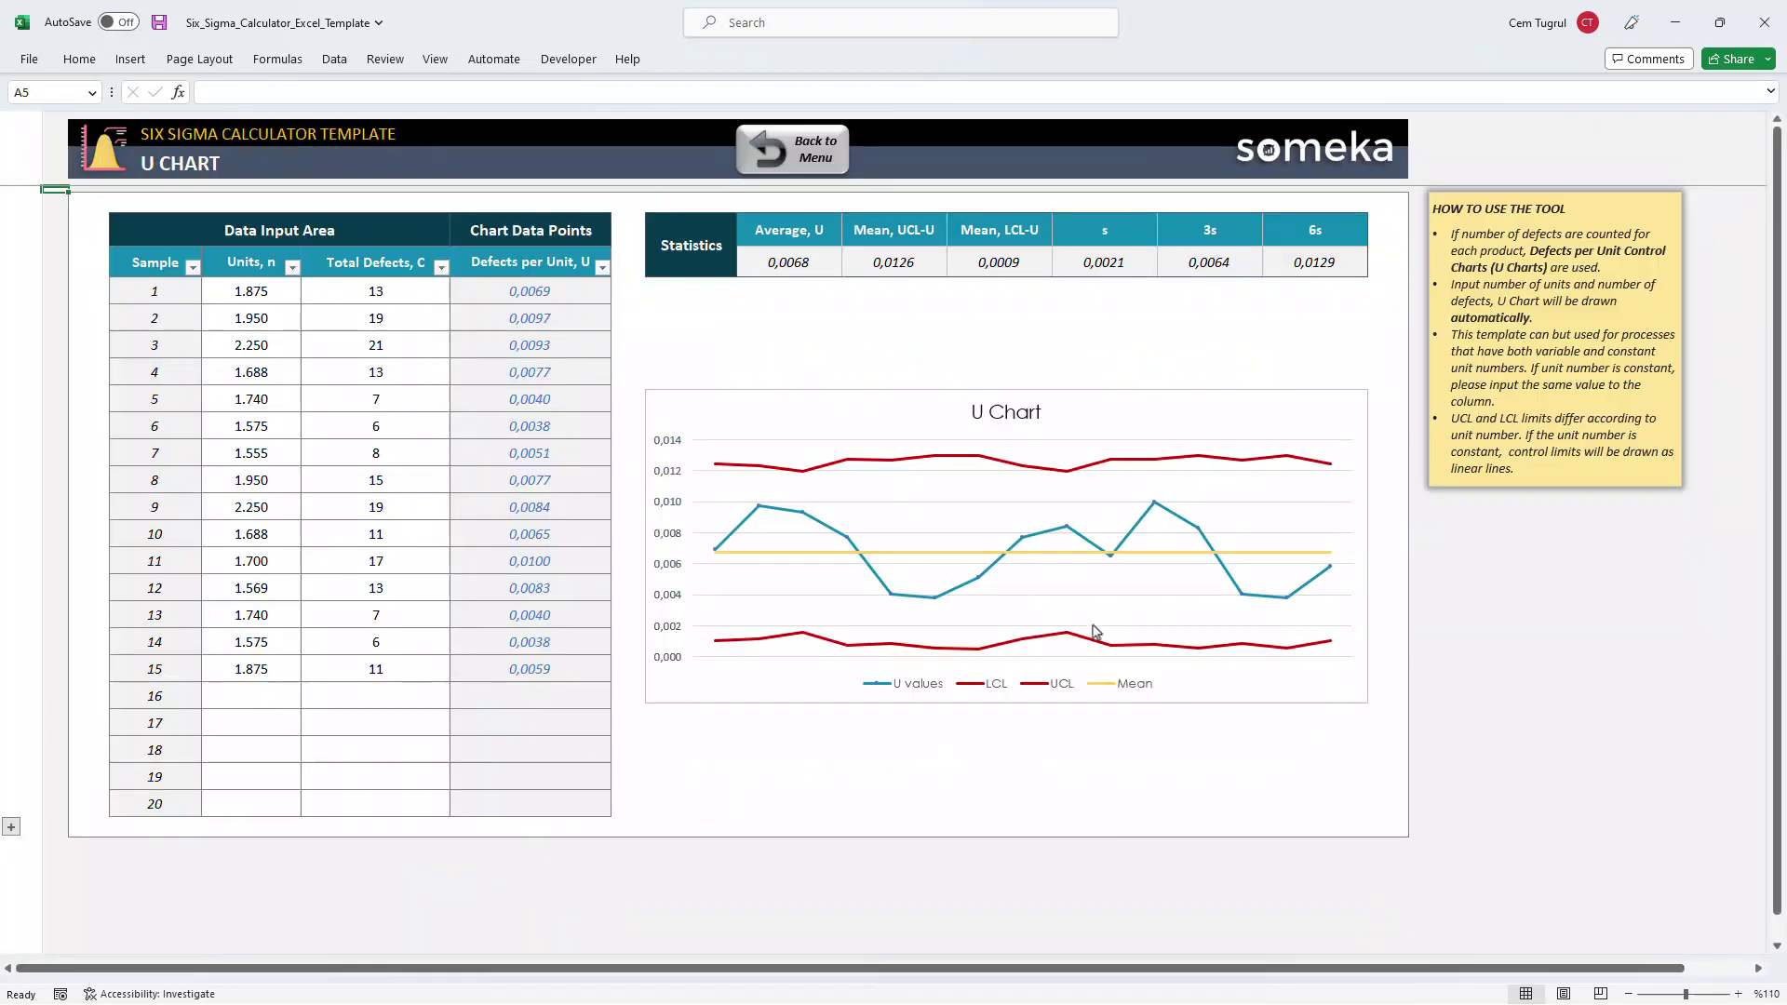
click(800, 161)
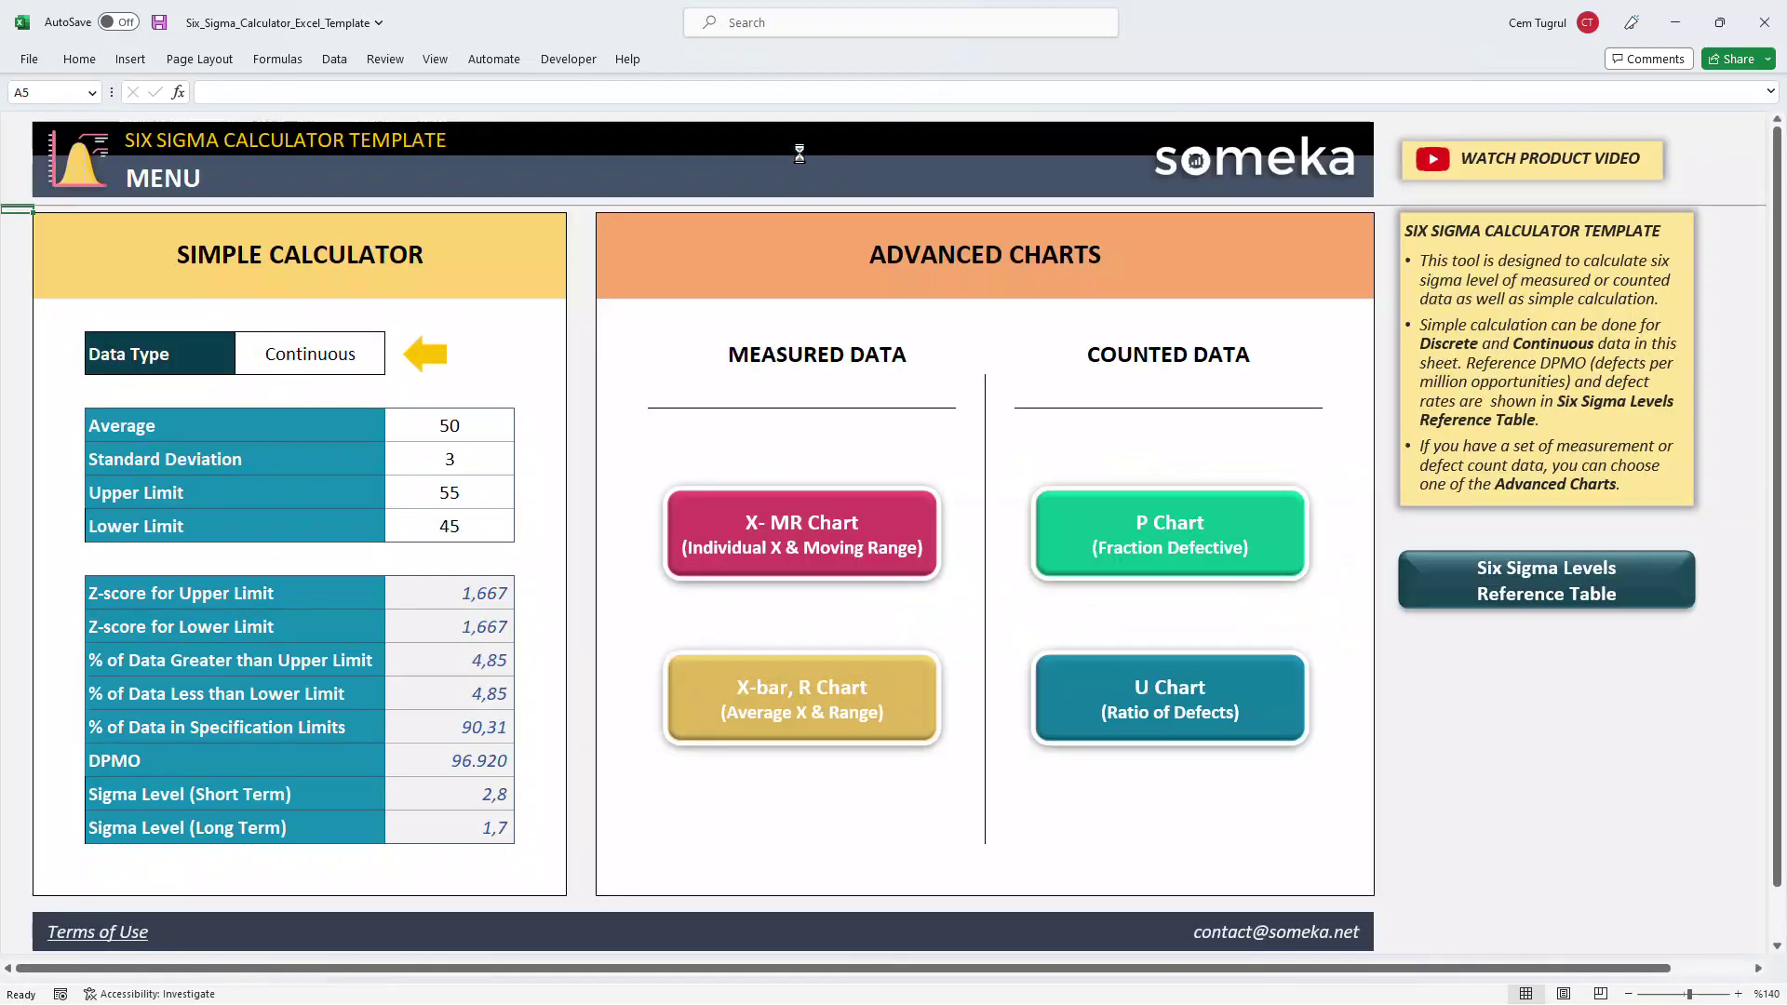
click(1507, 575)
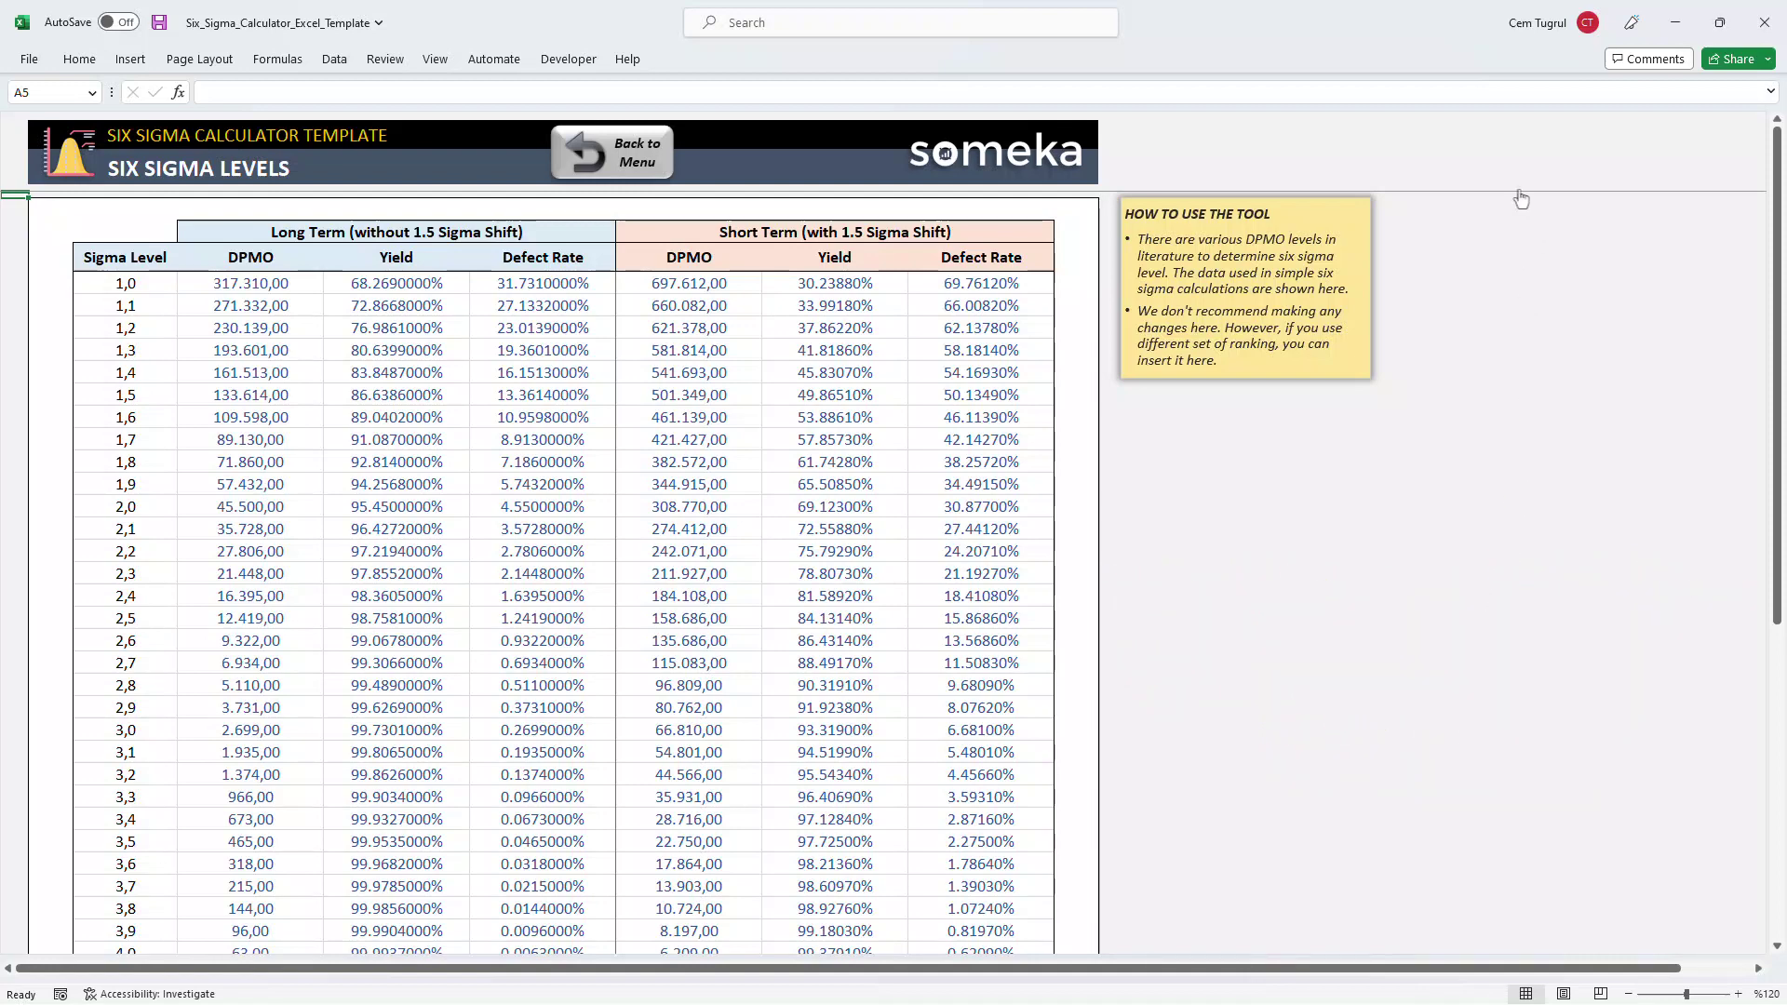
Step: From the menu, switch the simple calculator to Discrete data with 5 opportunities per unit
click(659, 158)
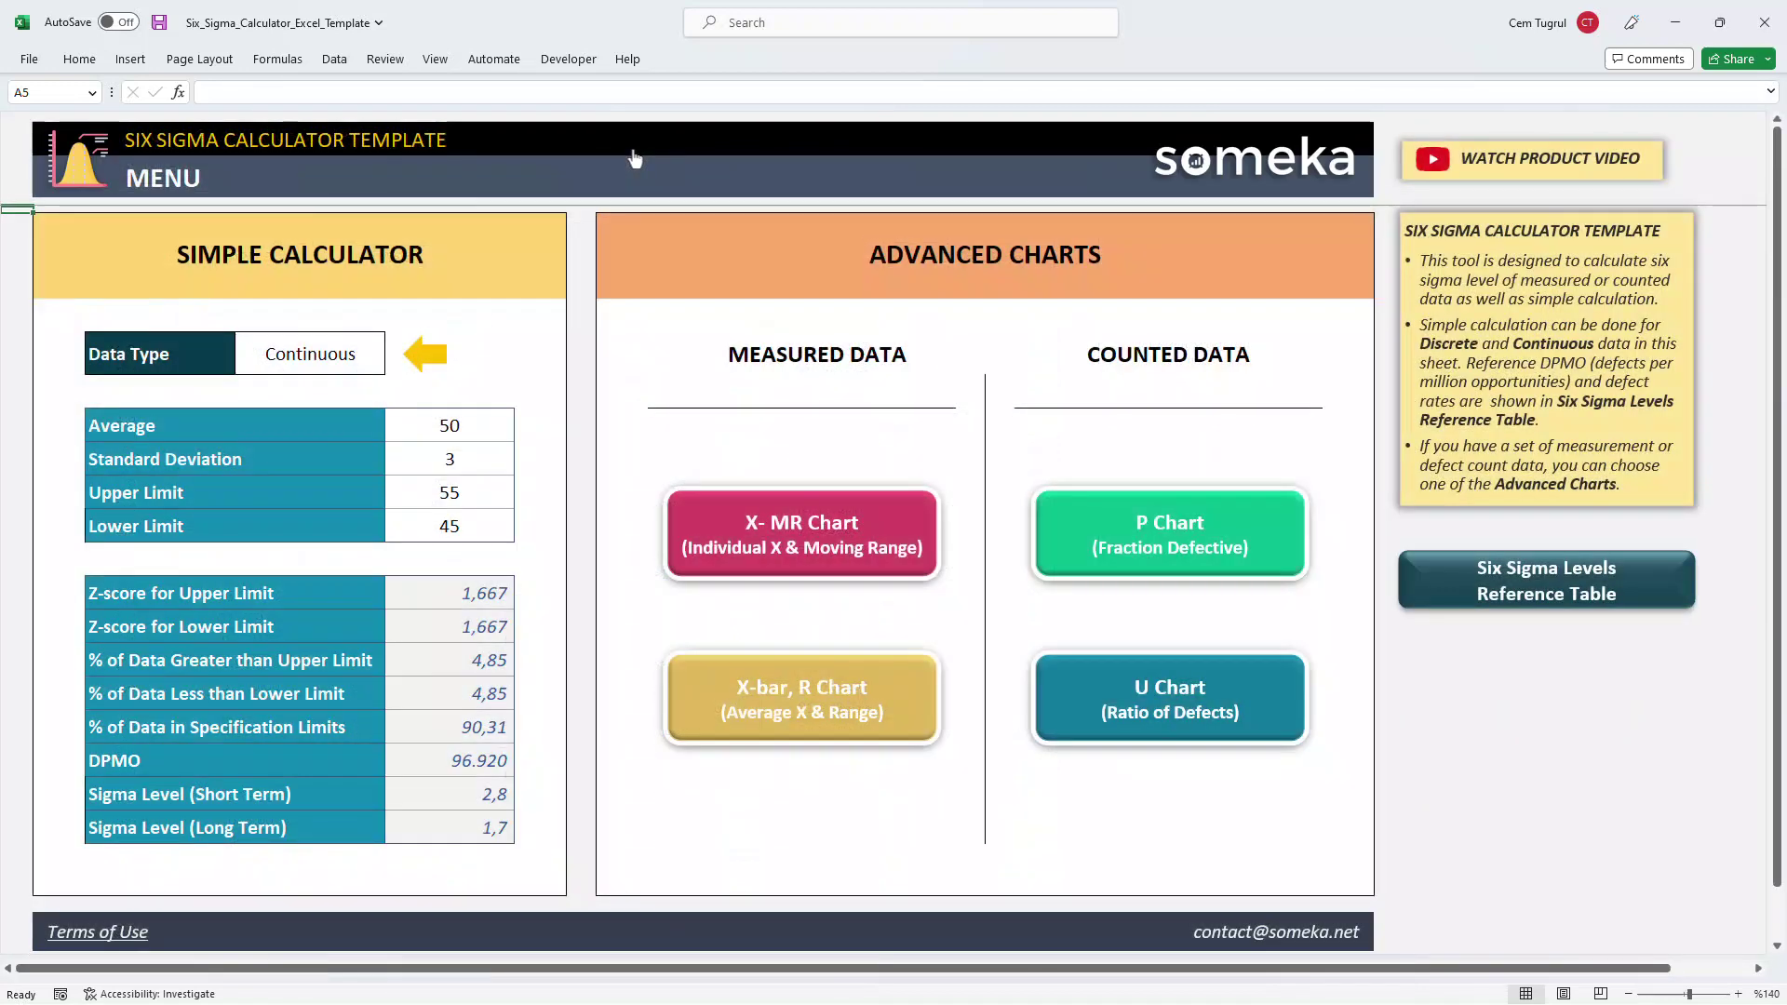
click(358, 363)
click(391, 367)
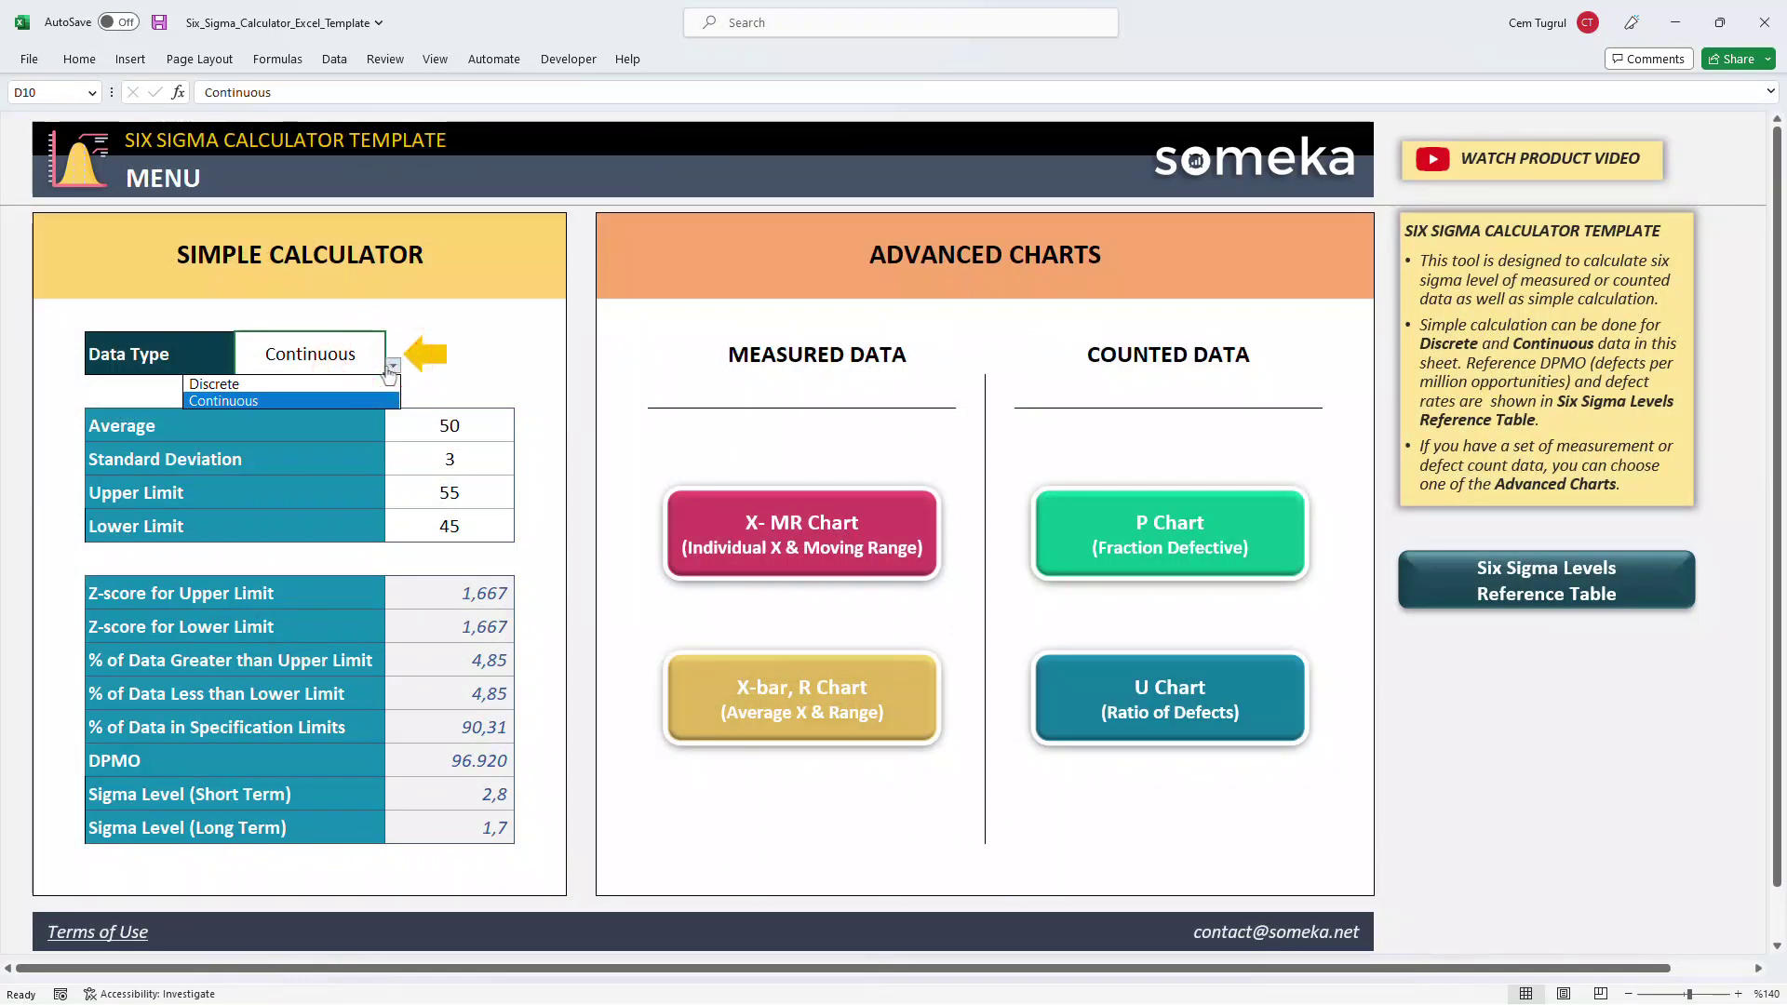
click(368, 391)
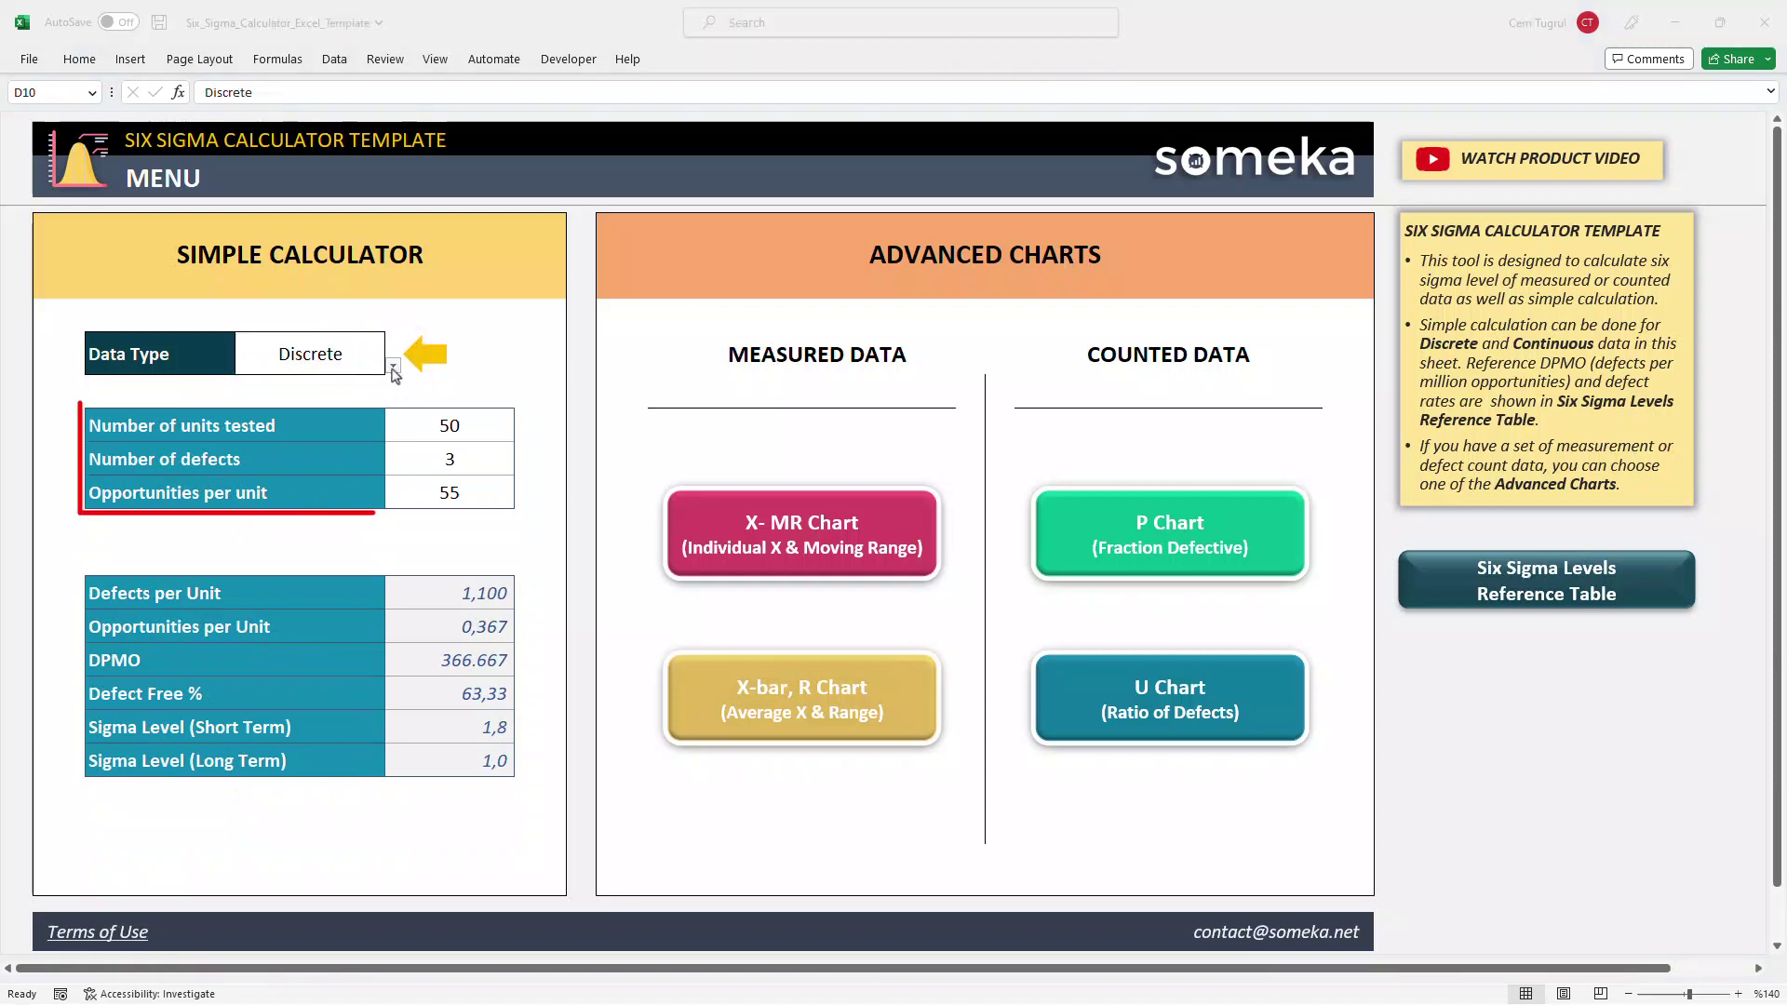
double_click(468, 492)
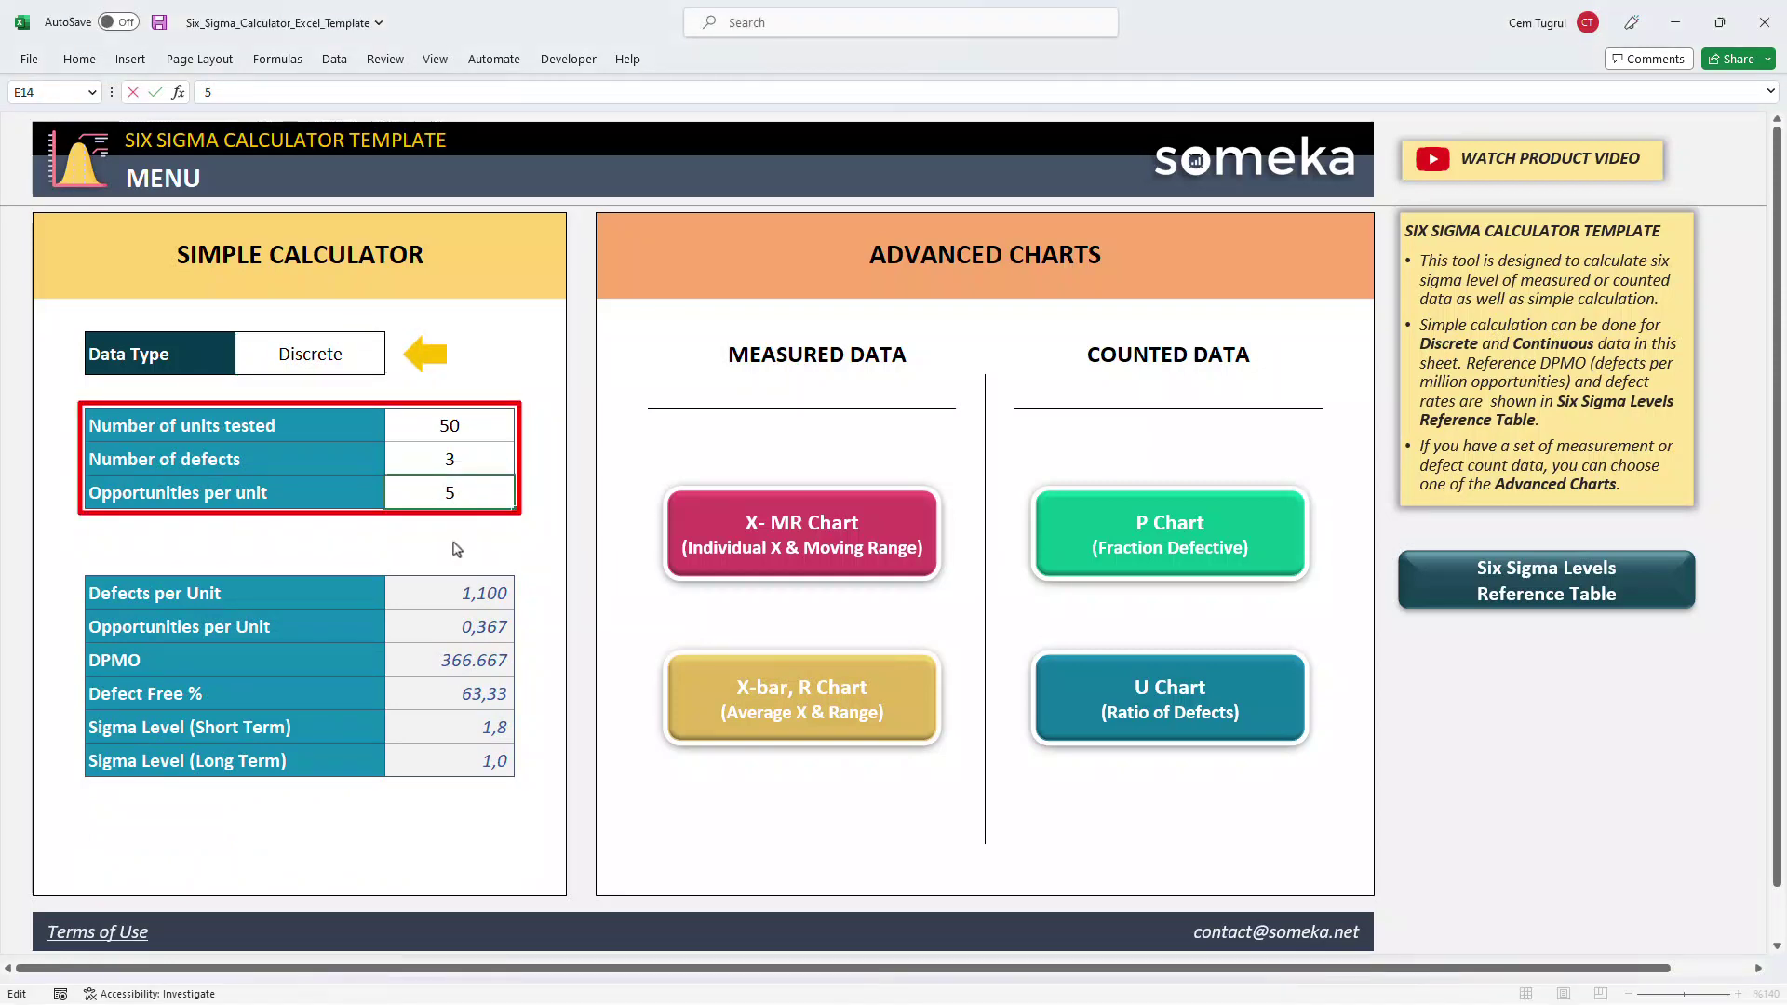
key(Return)
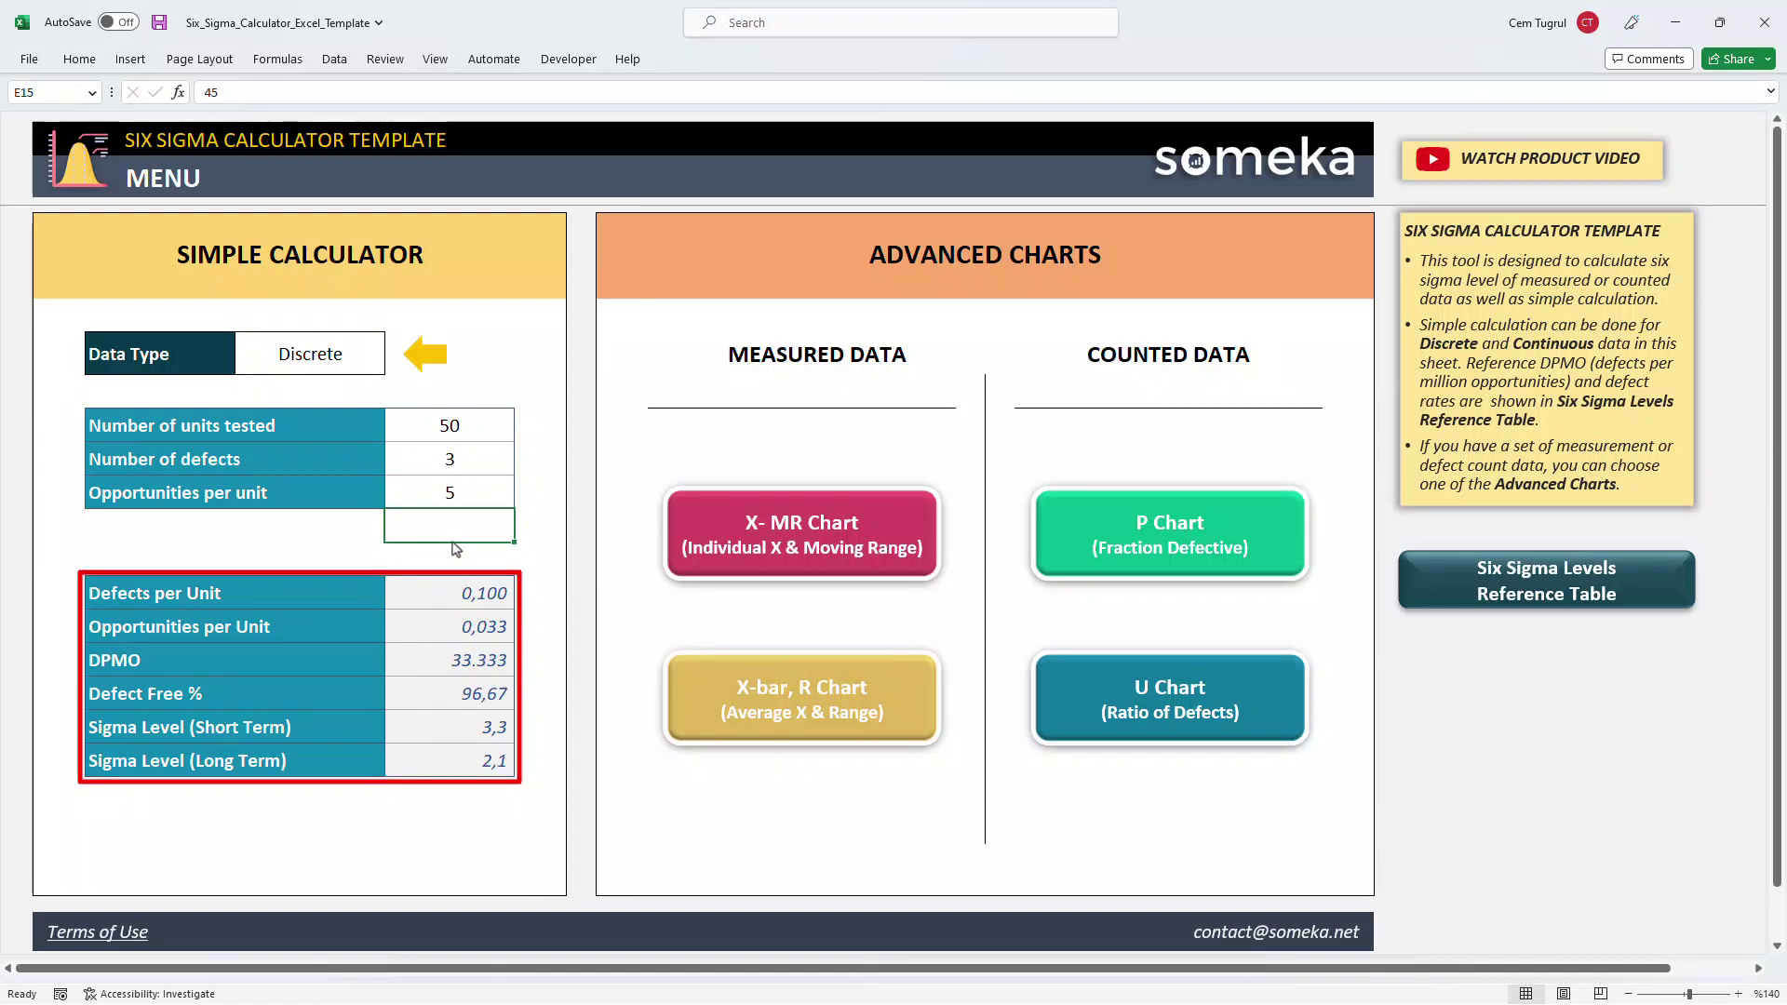
Step: Switch the calculator back to Continuous data and set Upper Limit to 55
click(354, 358)
click(394, 364)
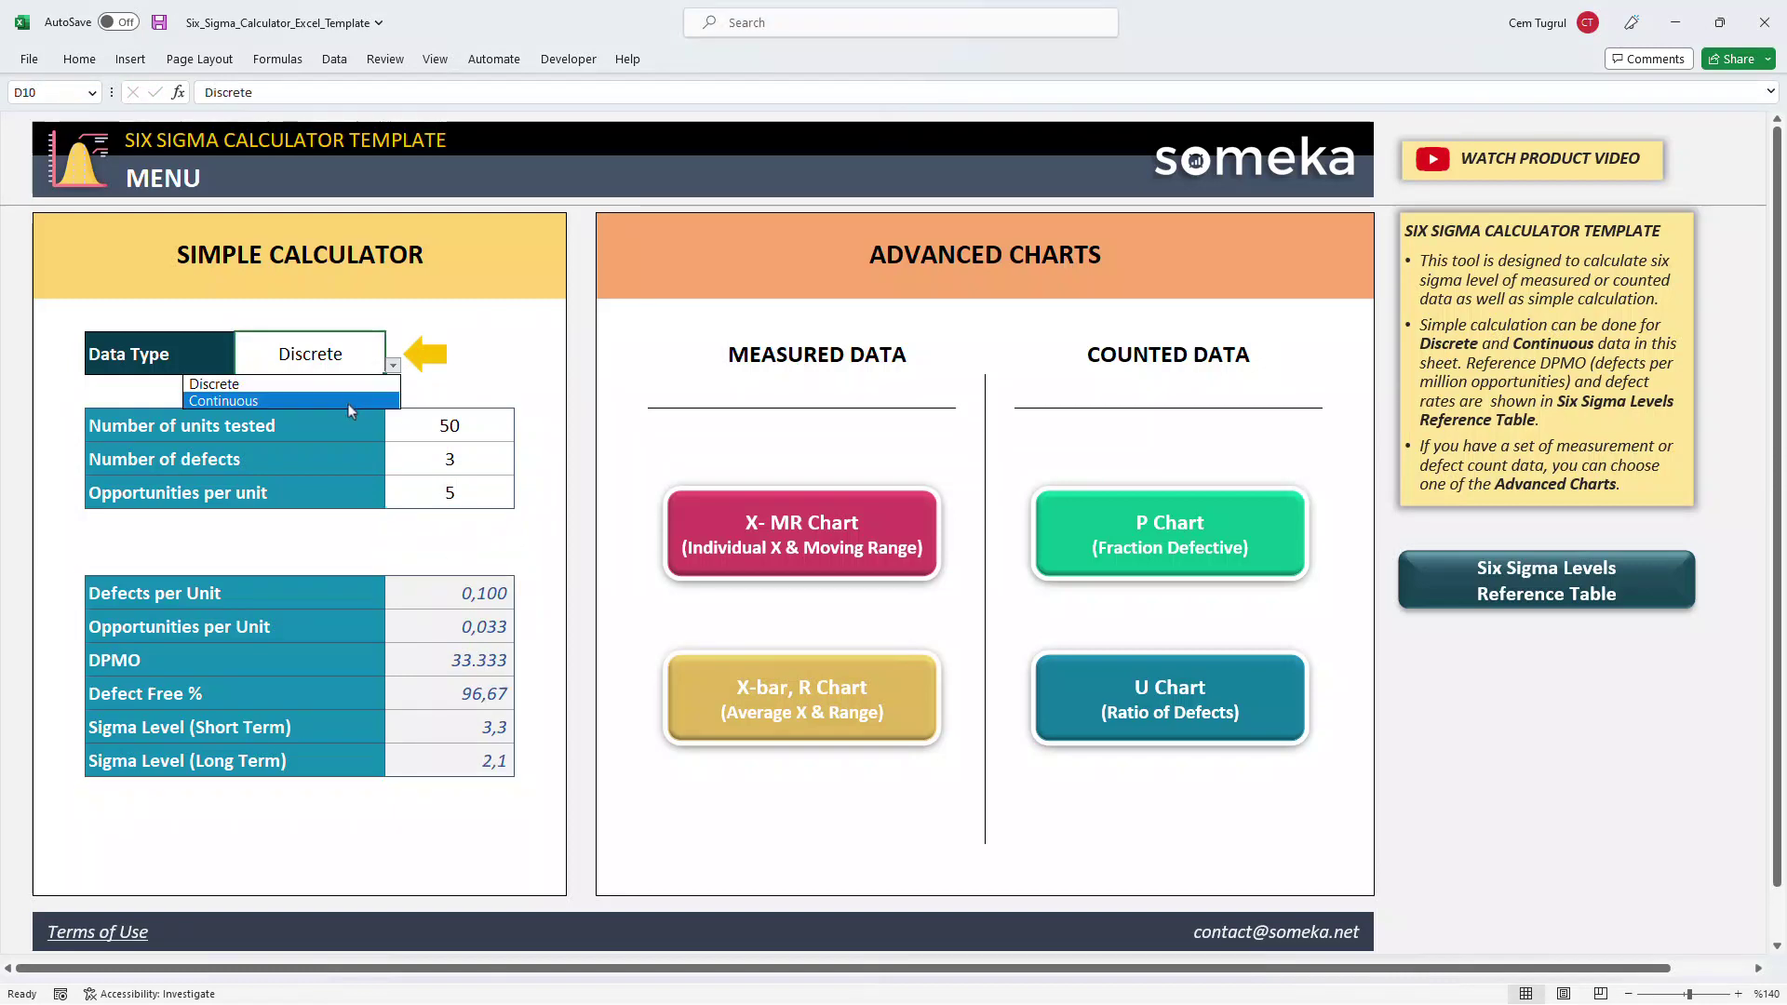
click(348, 400)
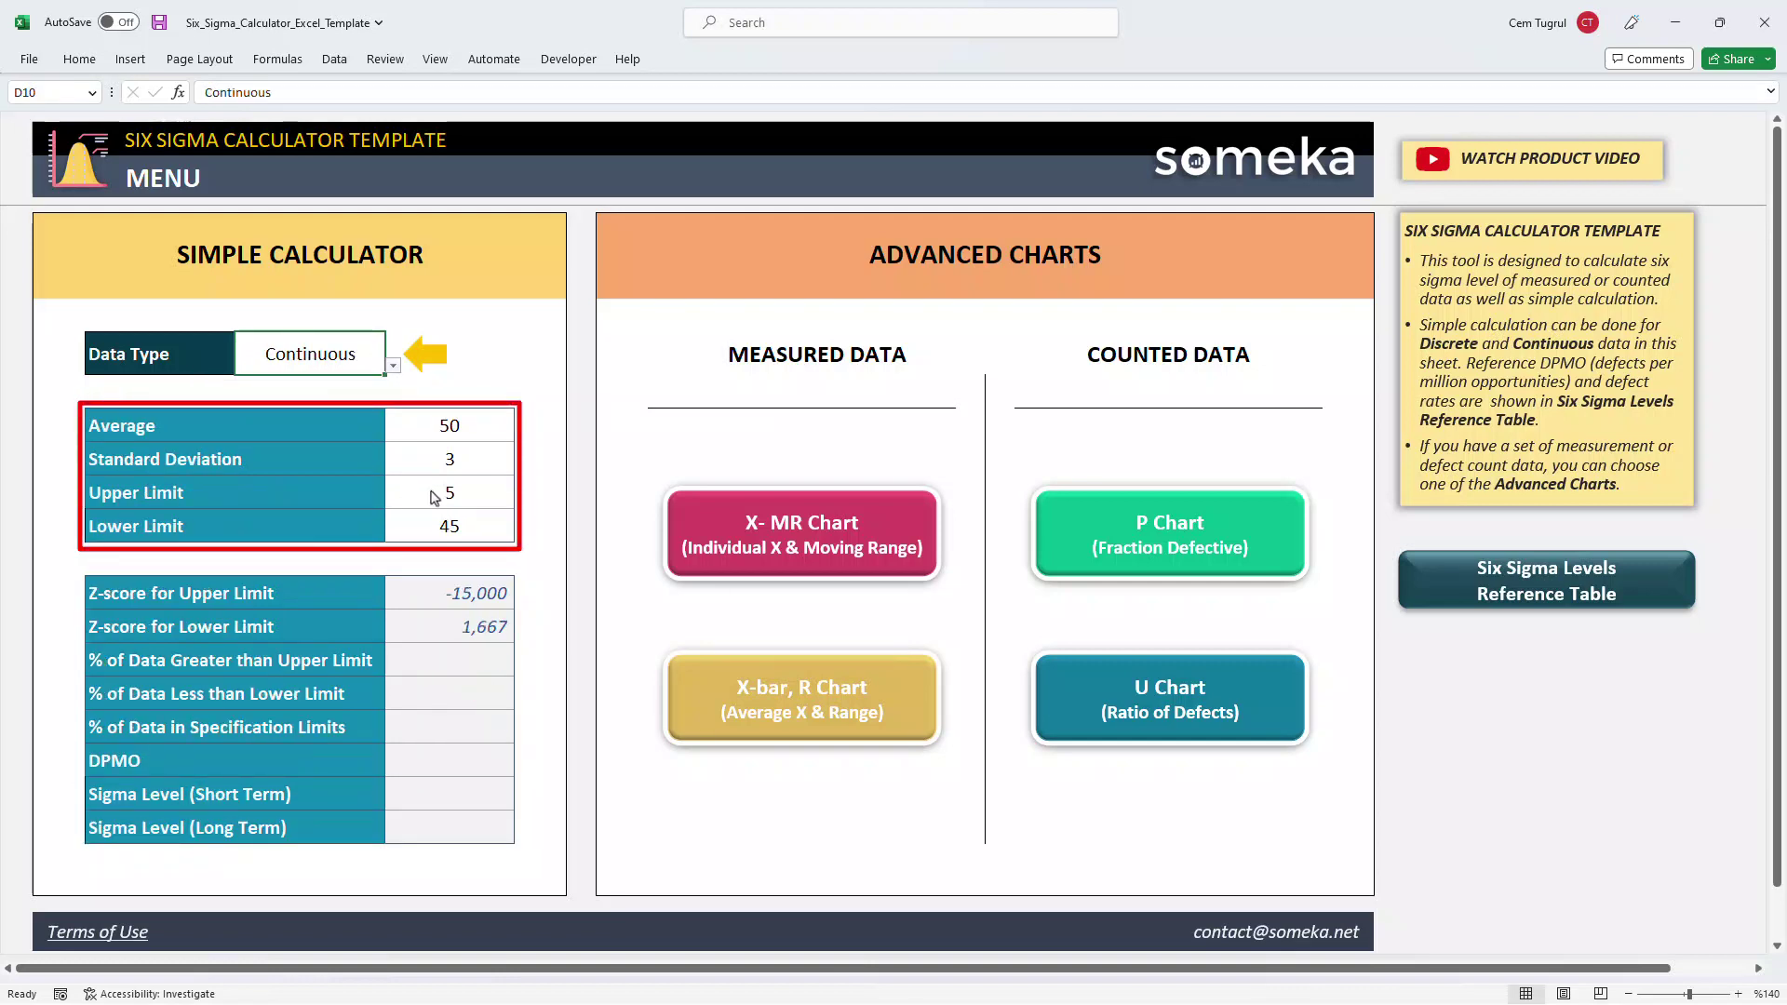
click(480, 495)
double_click(480, 495)
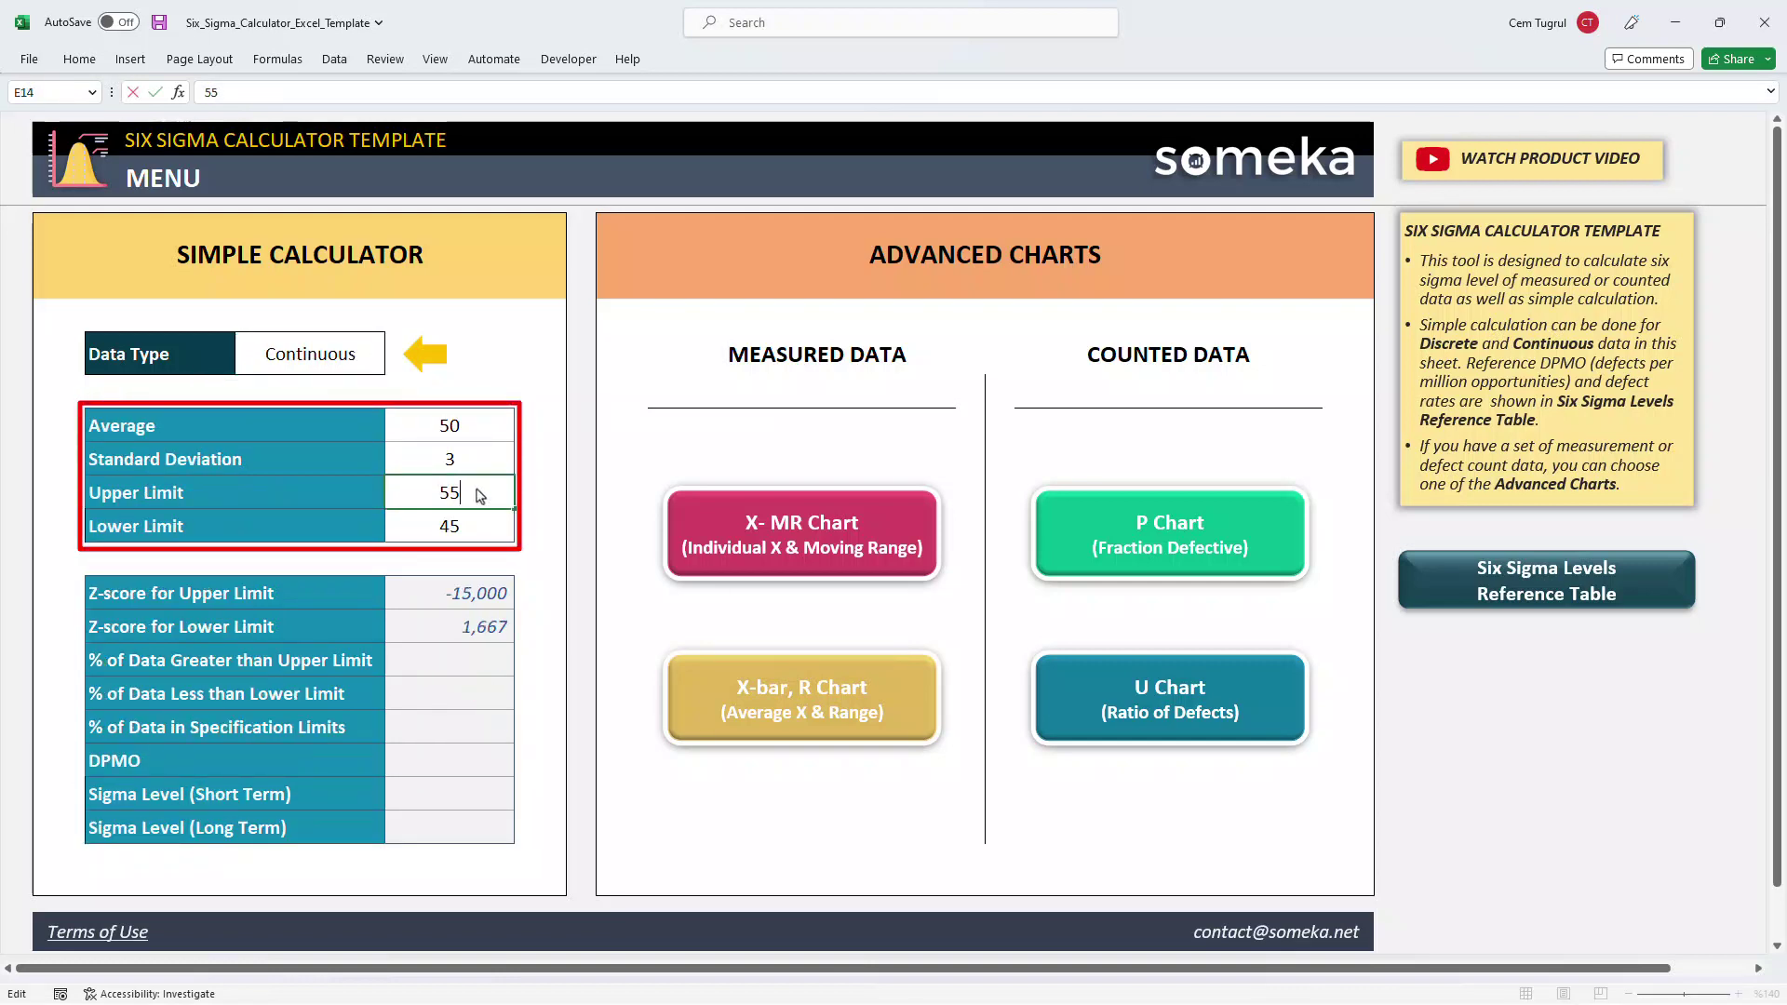
text(5)
click(504, 567)
Step: Enter Average 55, Standard Deviation 2, Upper Limit 52 and Lower Limit 48
click(456, 425)
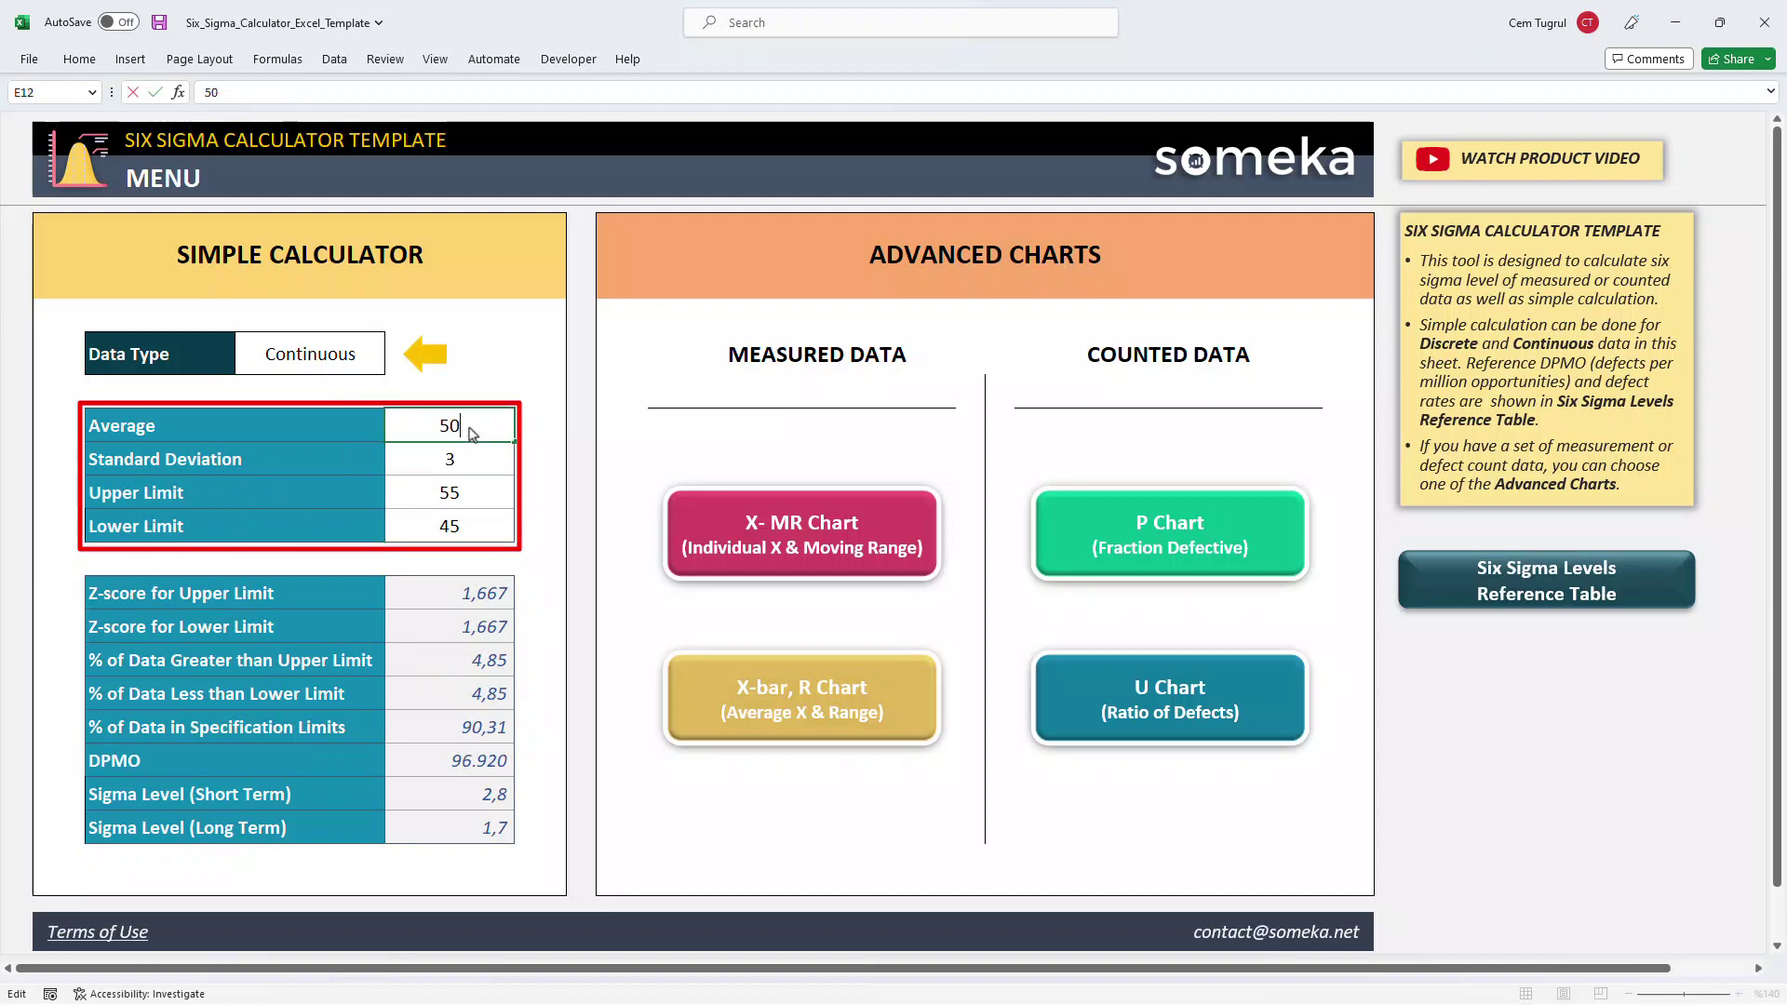
text(55)
click(462, 462)
text(2)
click(468, 503)
text(52)
click(465, 523)
text(48)
click(480, 568)
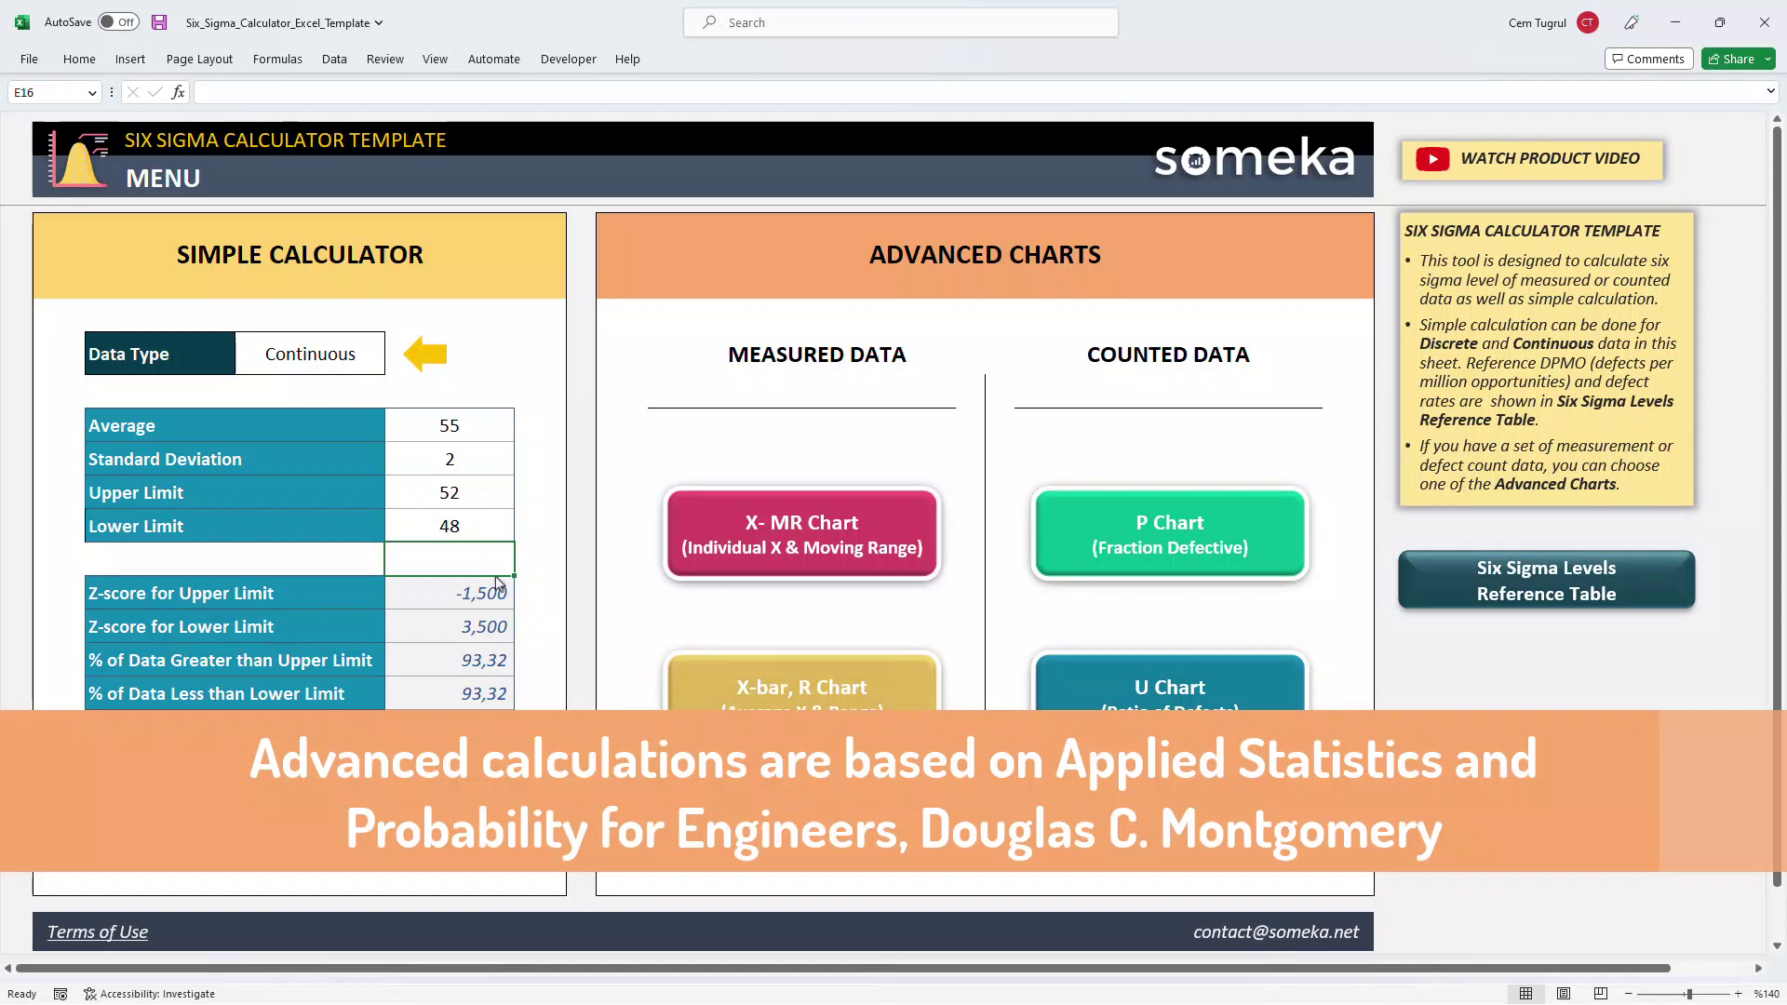
key(ctrl+Home)
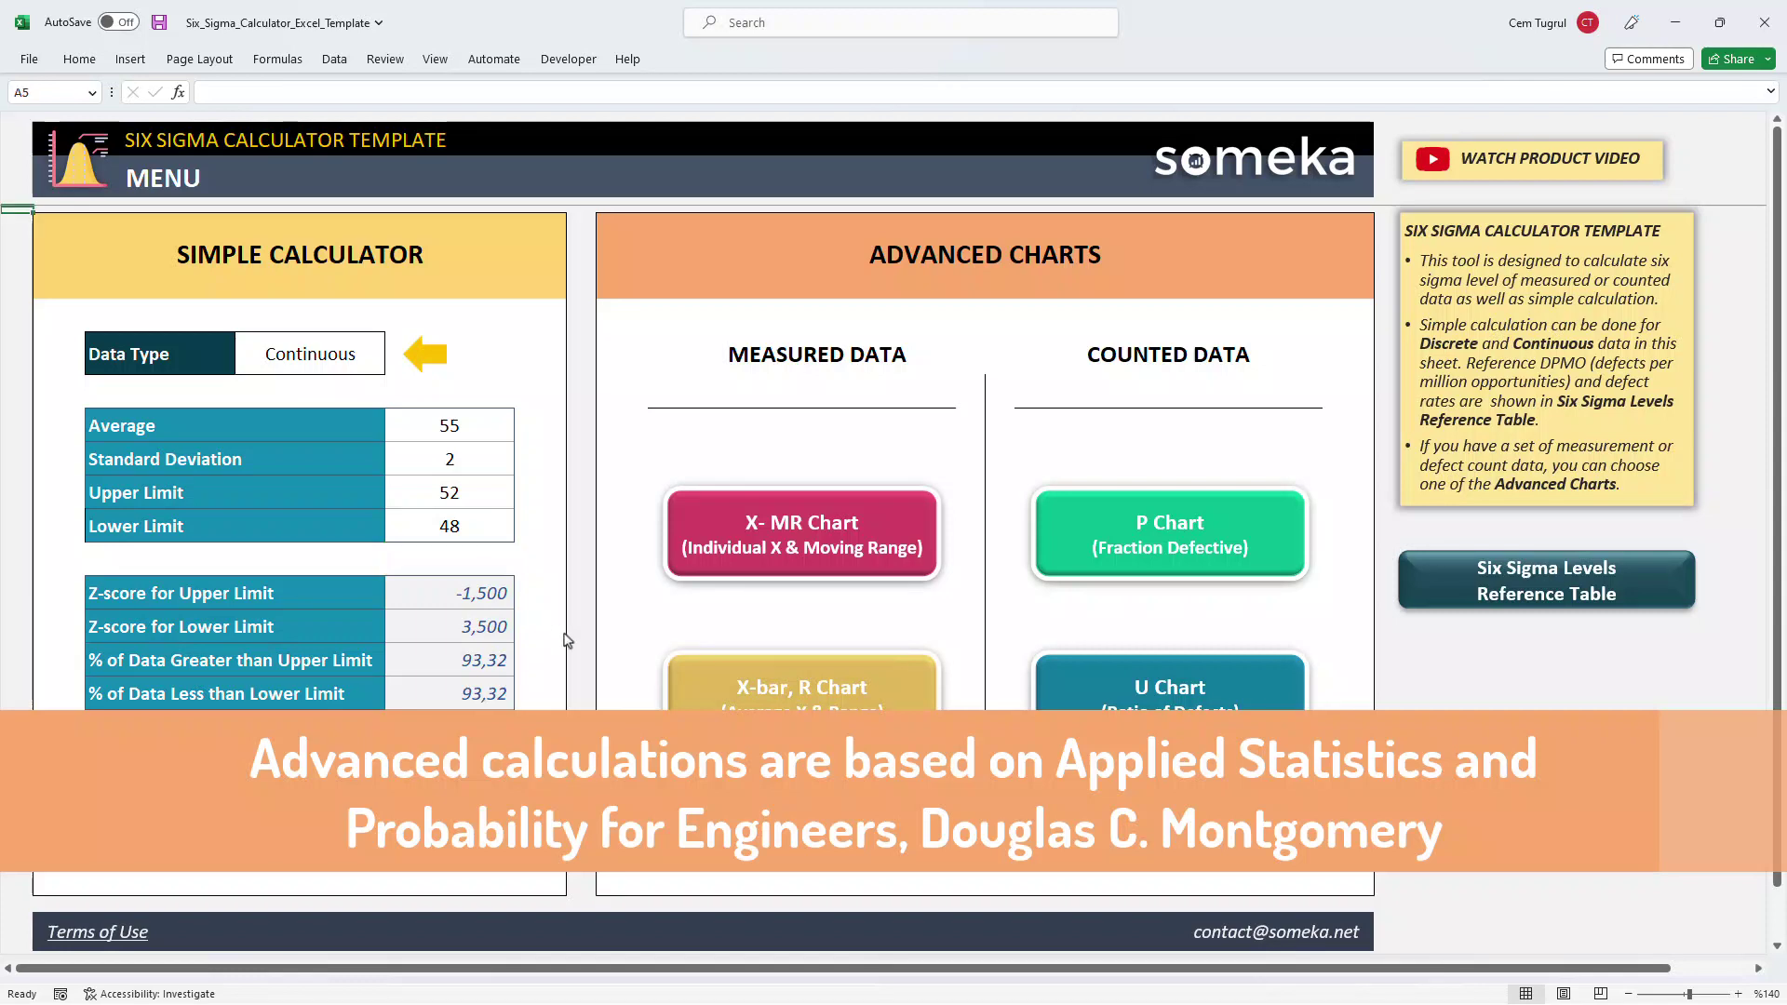
Step: Open the X-MR Chart sheet and review its unit, limits and sample measurements
click(723, 556)
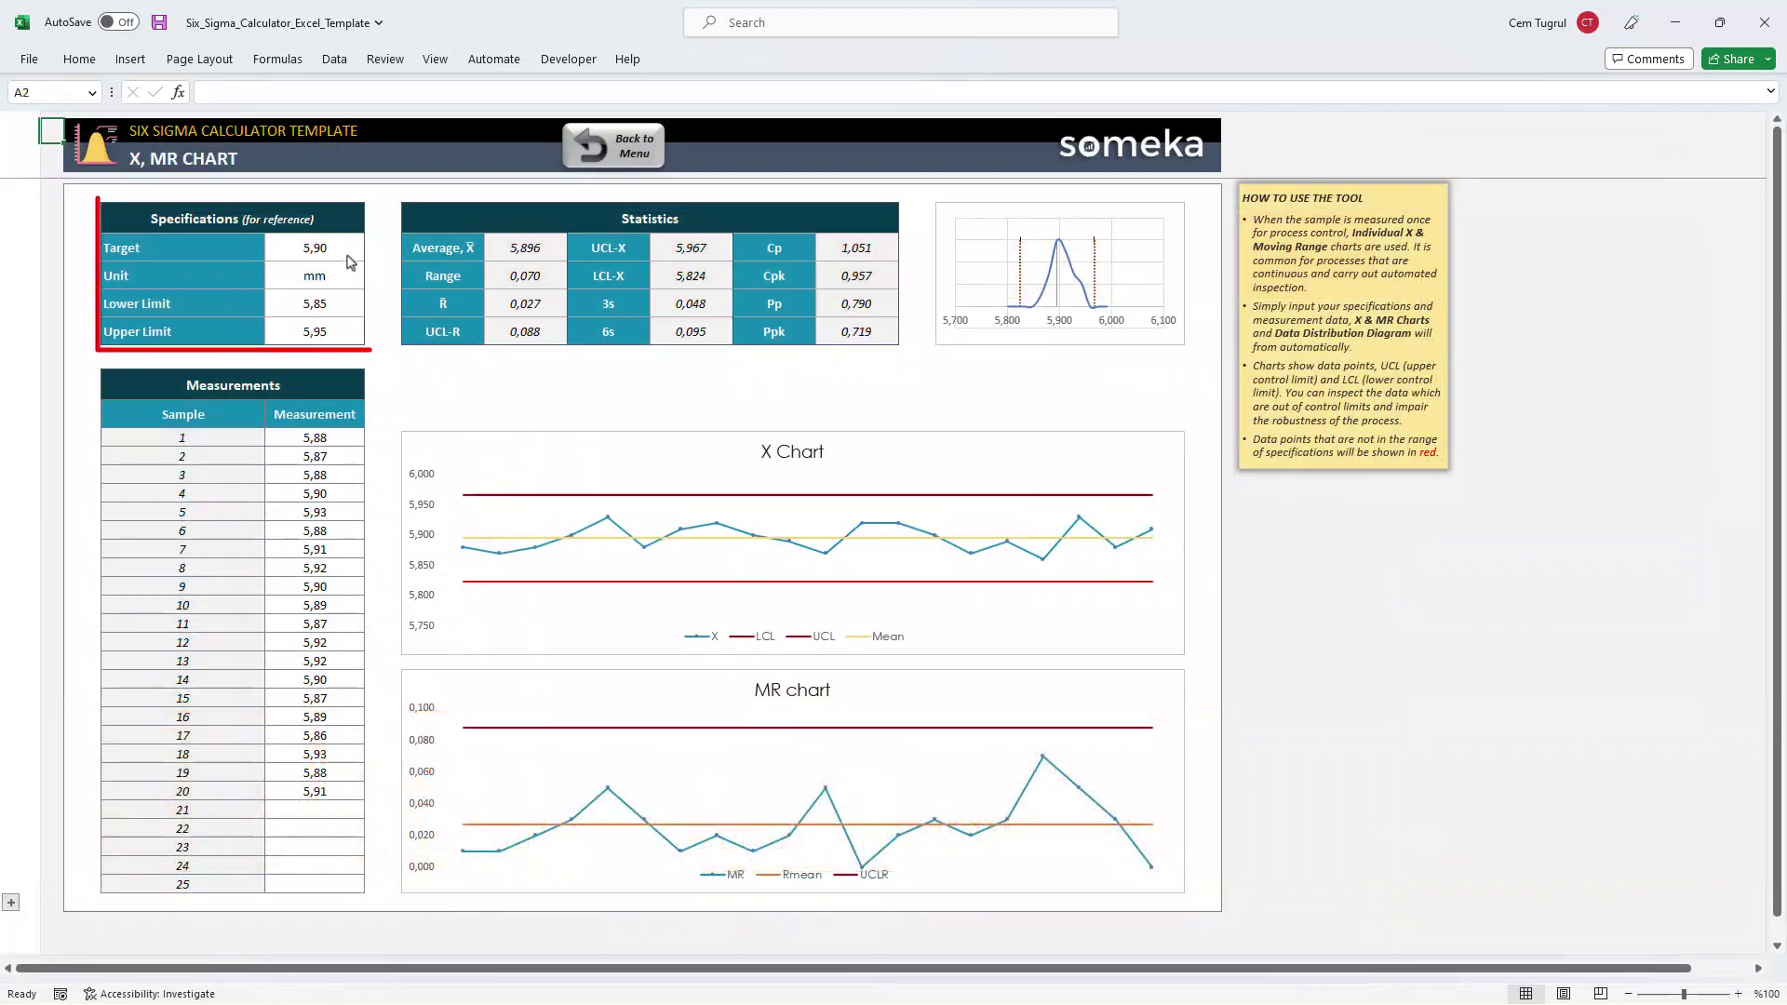
click(338, 281)
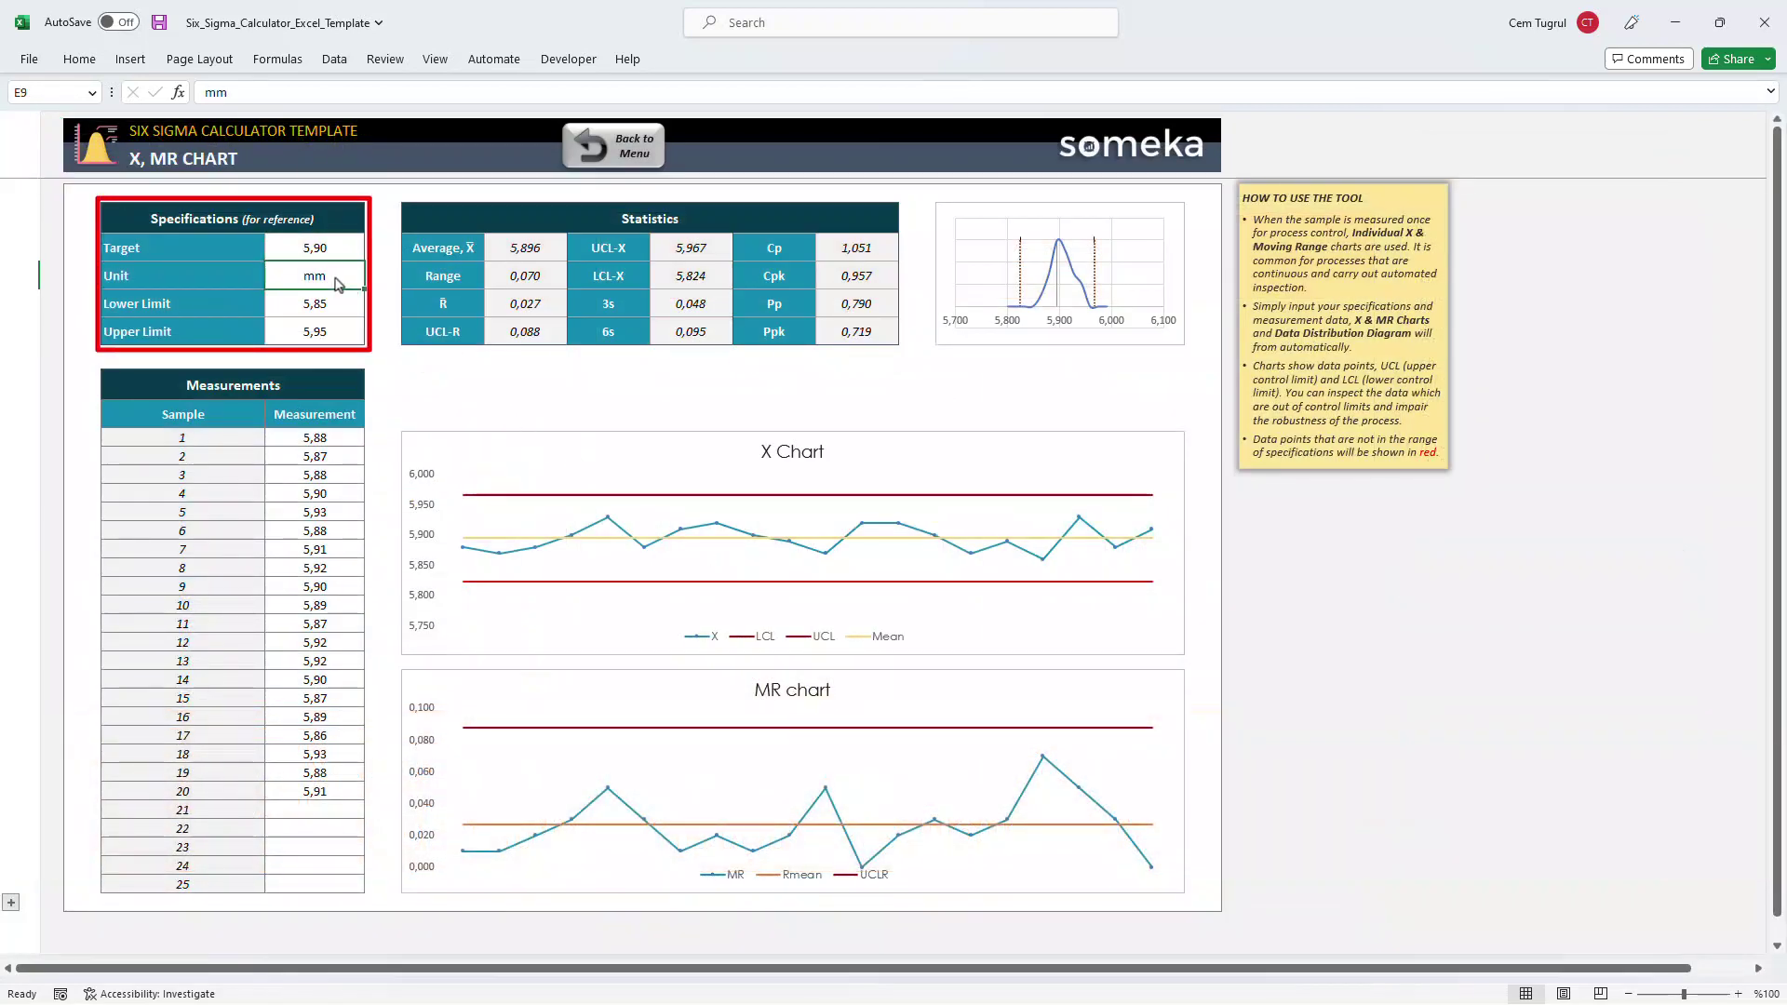
click(337, 313)
click(339, 339)
click(332, 456)
click(333, 493)
click(333, 549)
click(332, 586)
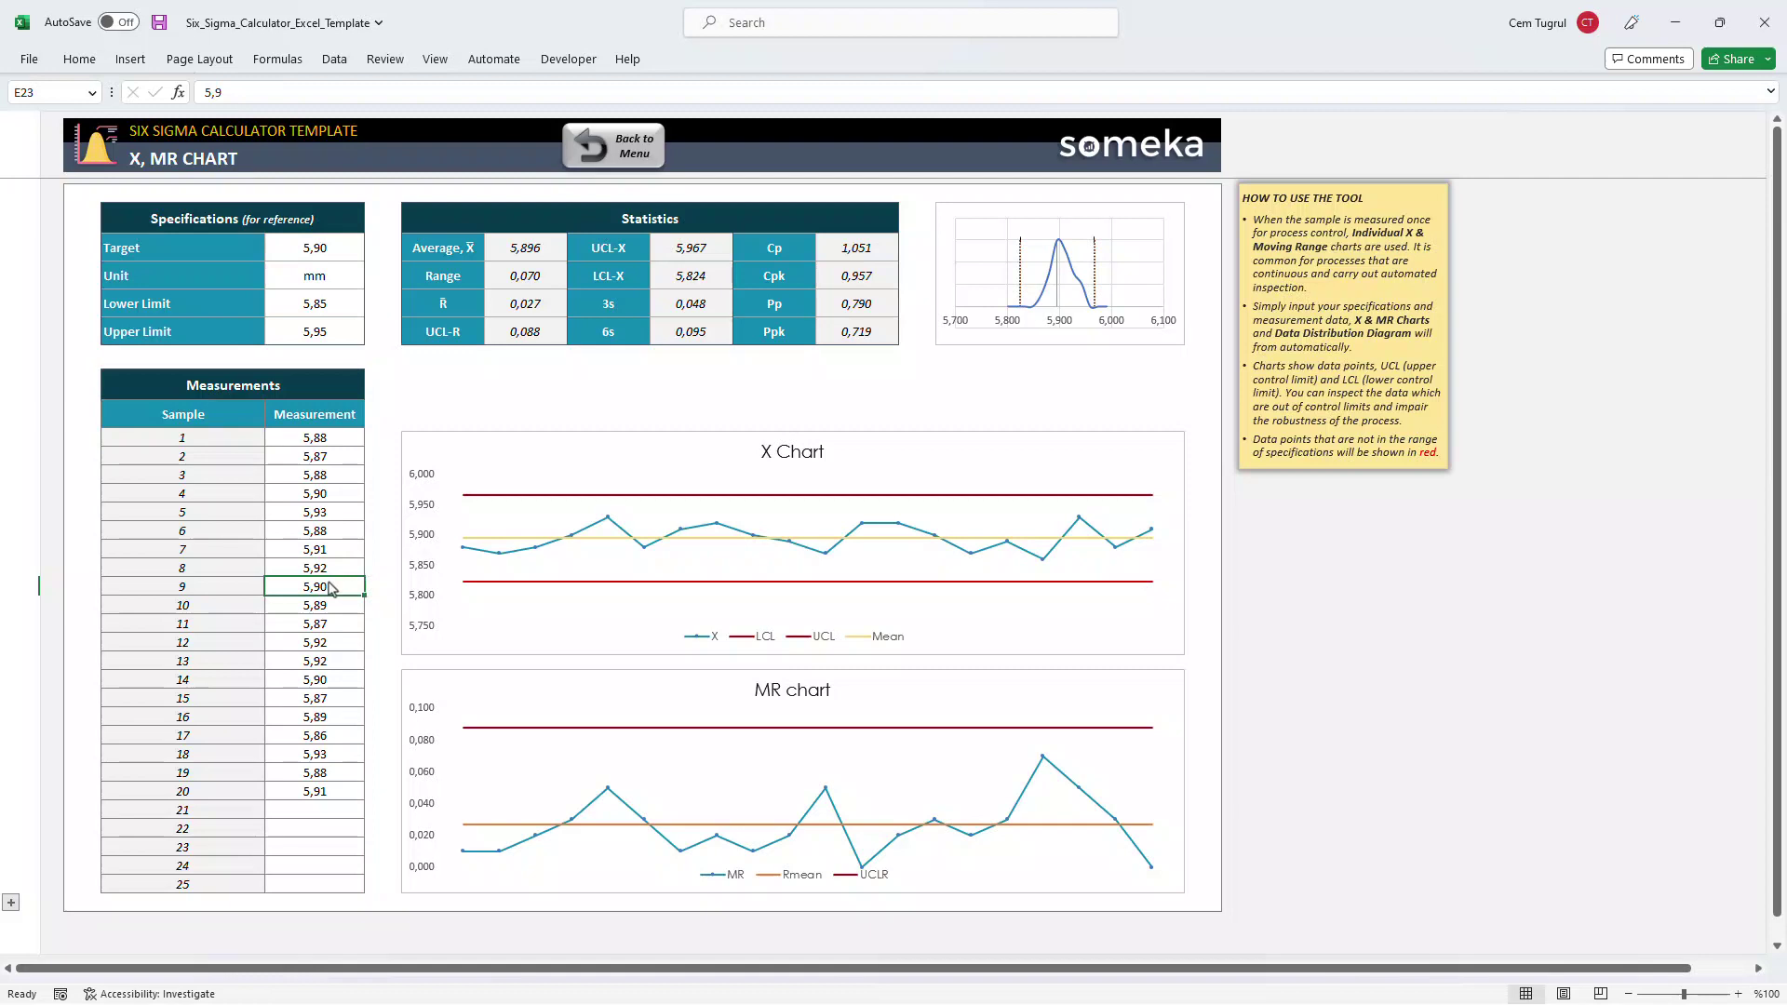
Step: Set the target to 6,00 and add samples 21 (5,90) and 22 (5,86)
click(337, 258)
text(6)
click(383, 332)
double_click(335, 793)
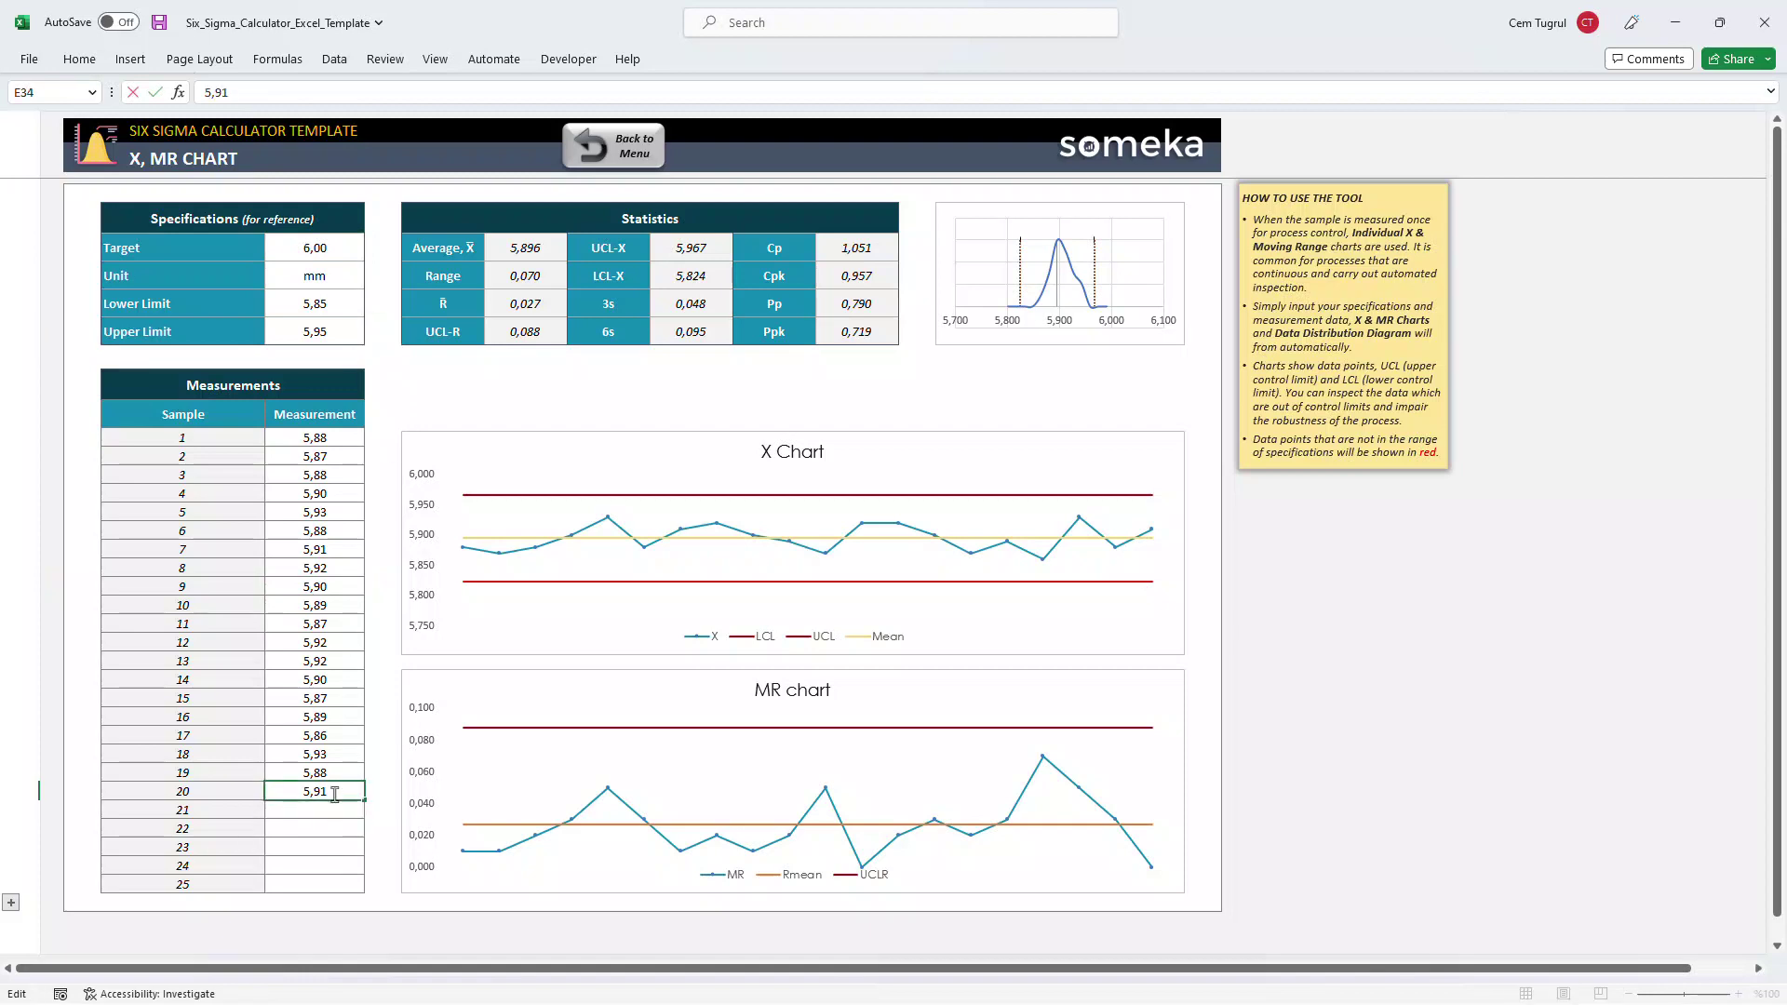
key(Return)
text(5,90)
key(Return)
text(5,86)
key(Return)
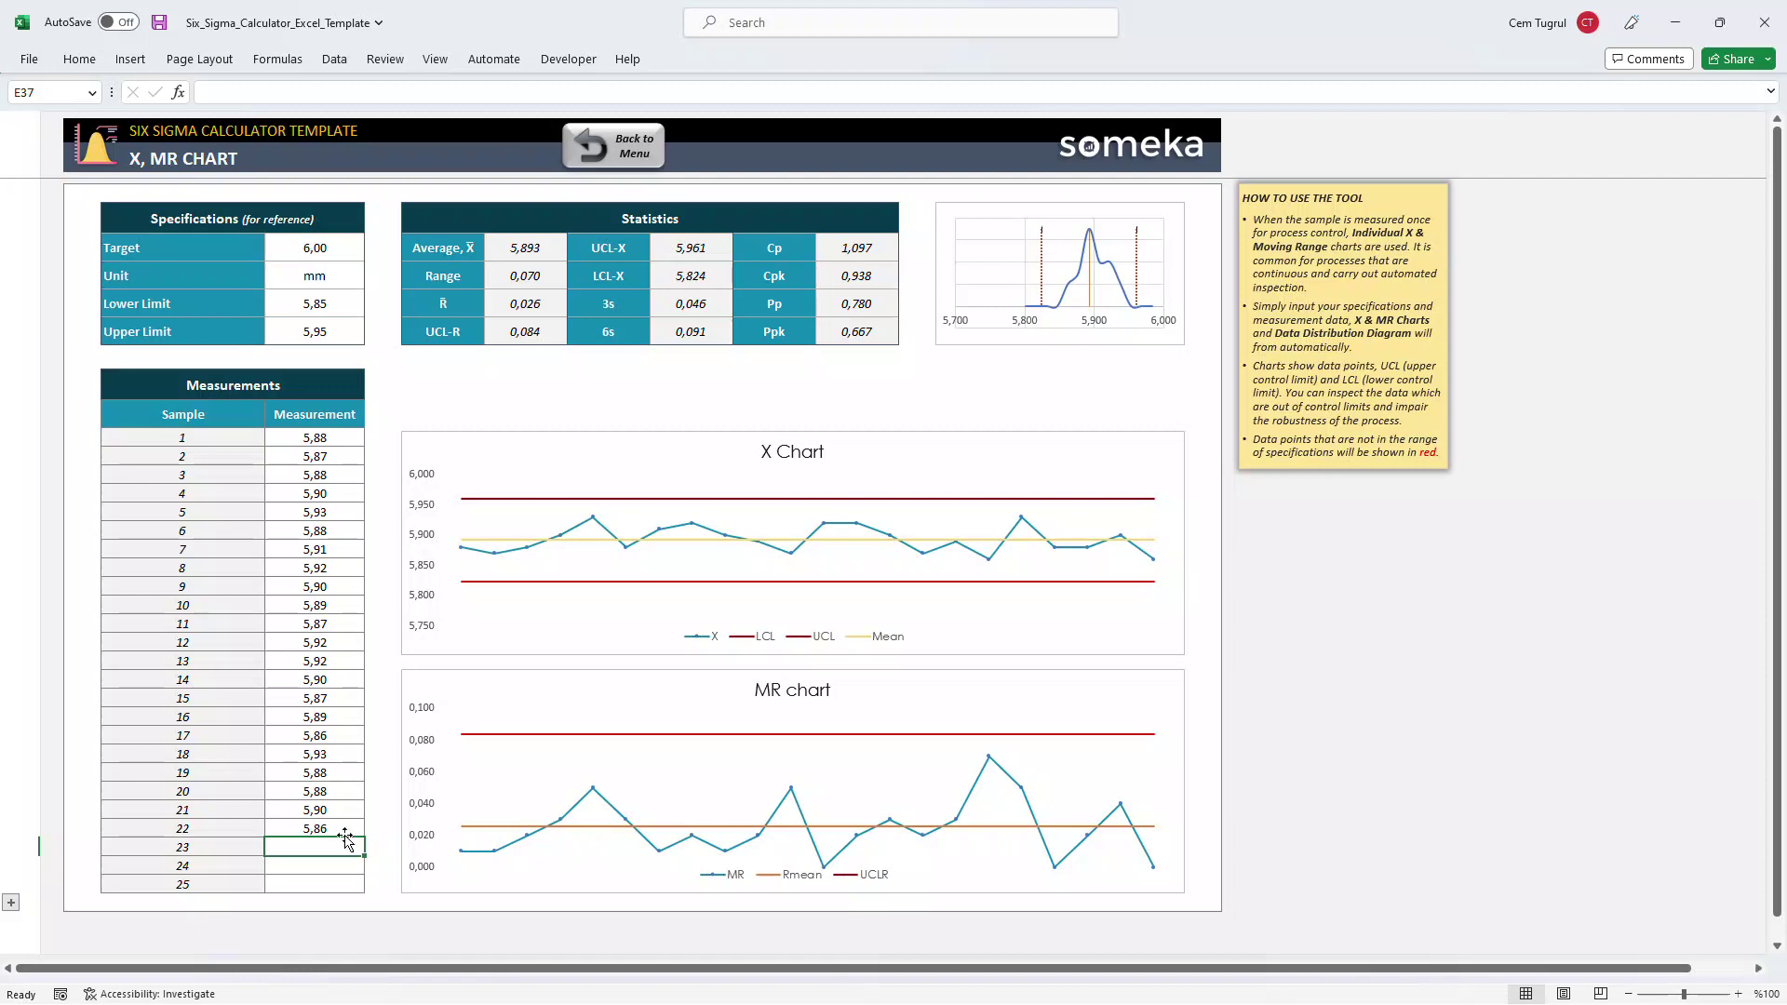
Step: Change sample 22 to 6,10, check the X chart spike, and return to the menu
click(336, 829)
key(BackSpace)
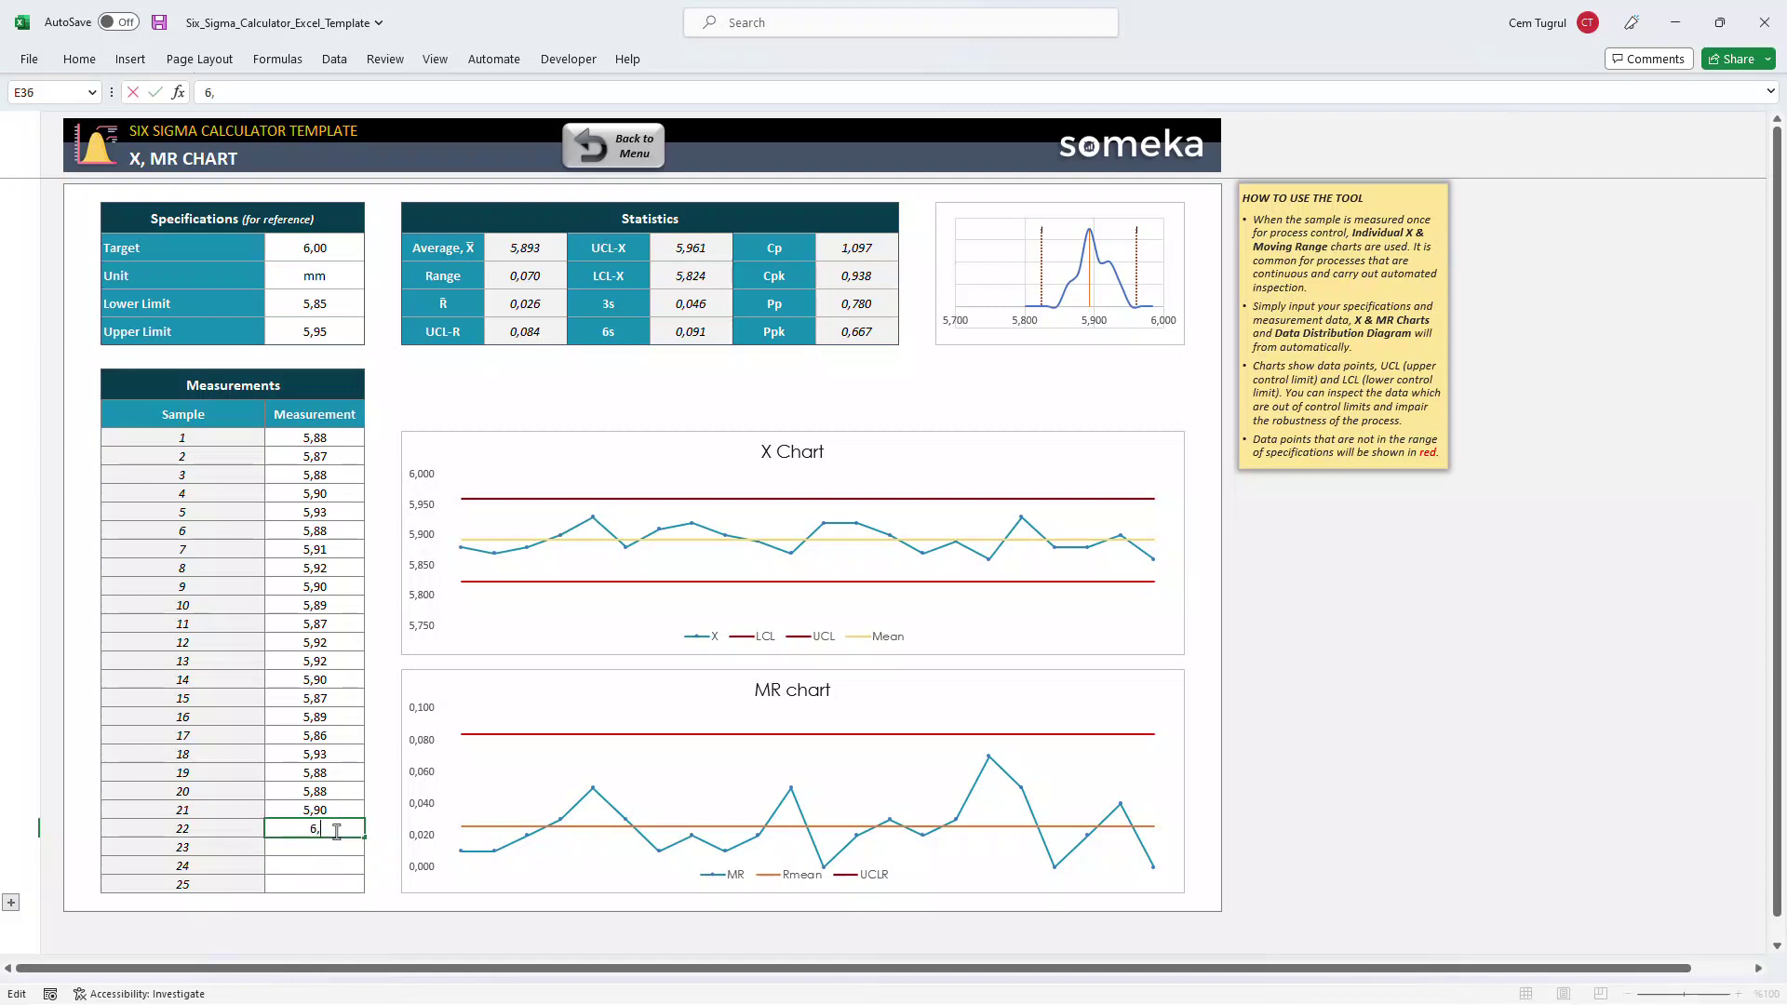
text(6,1)
click(346, 872)
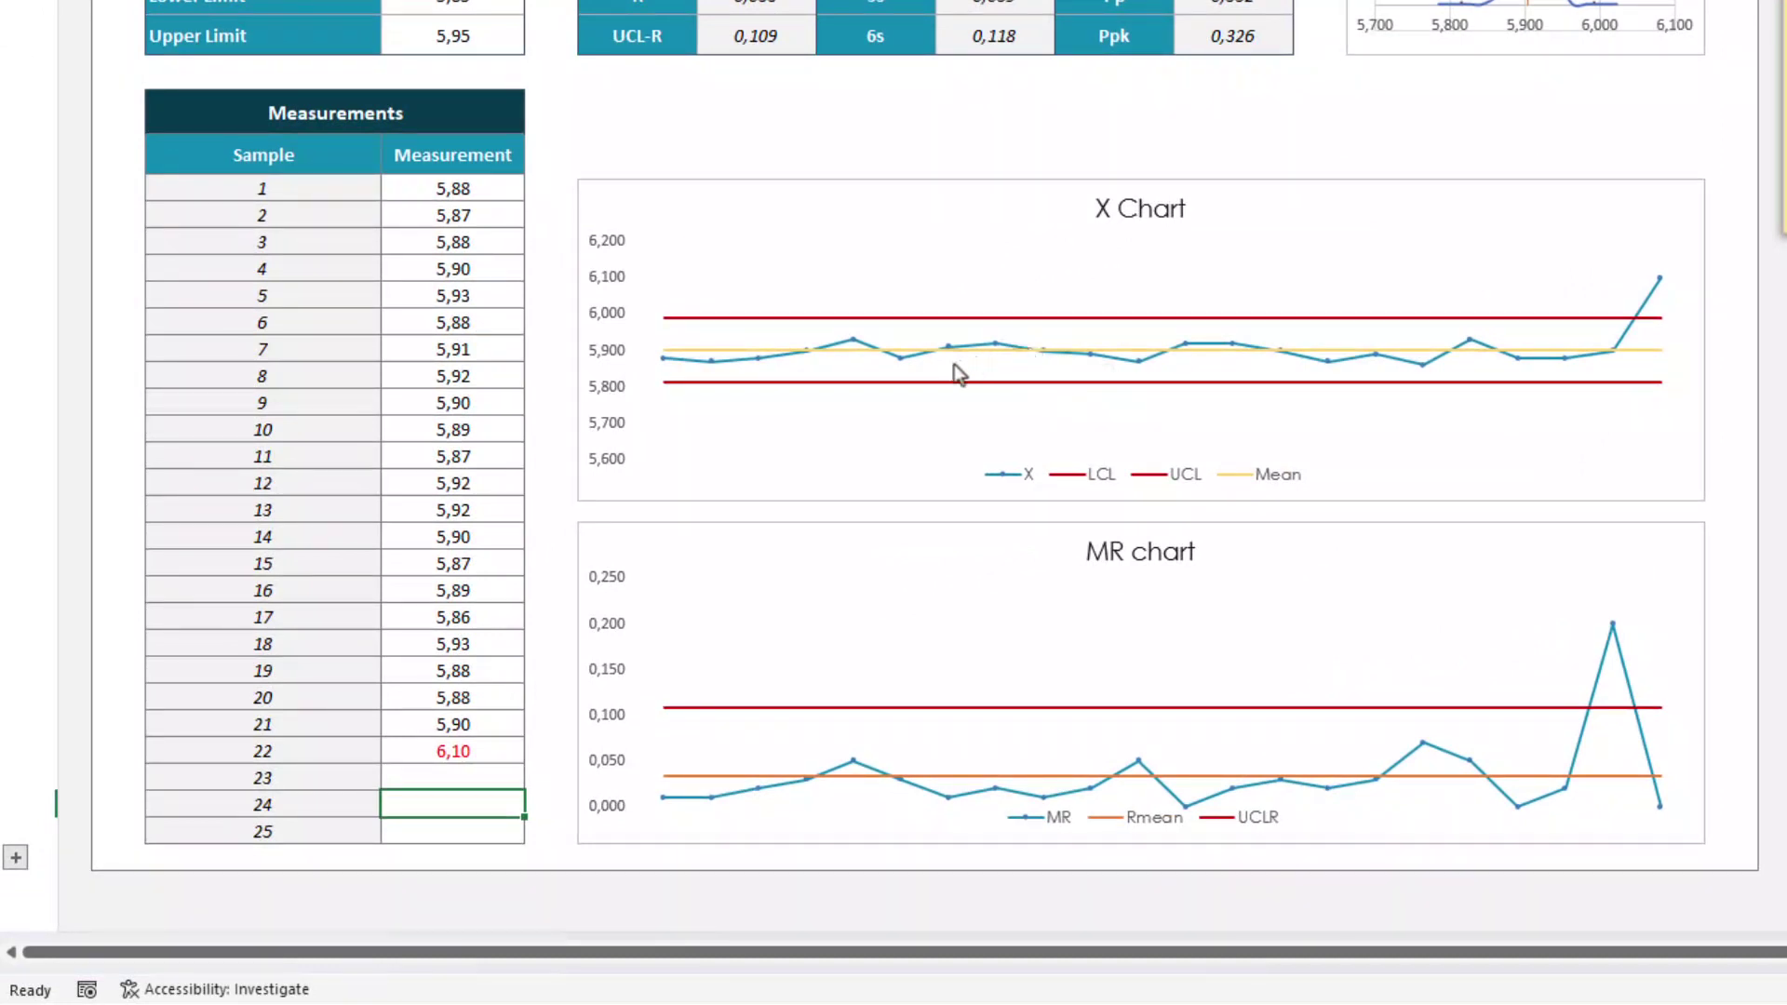
mouse_move(994, 343)
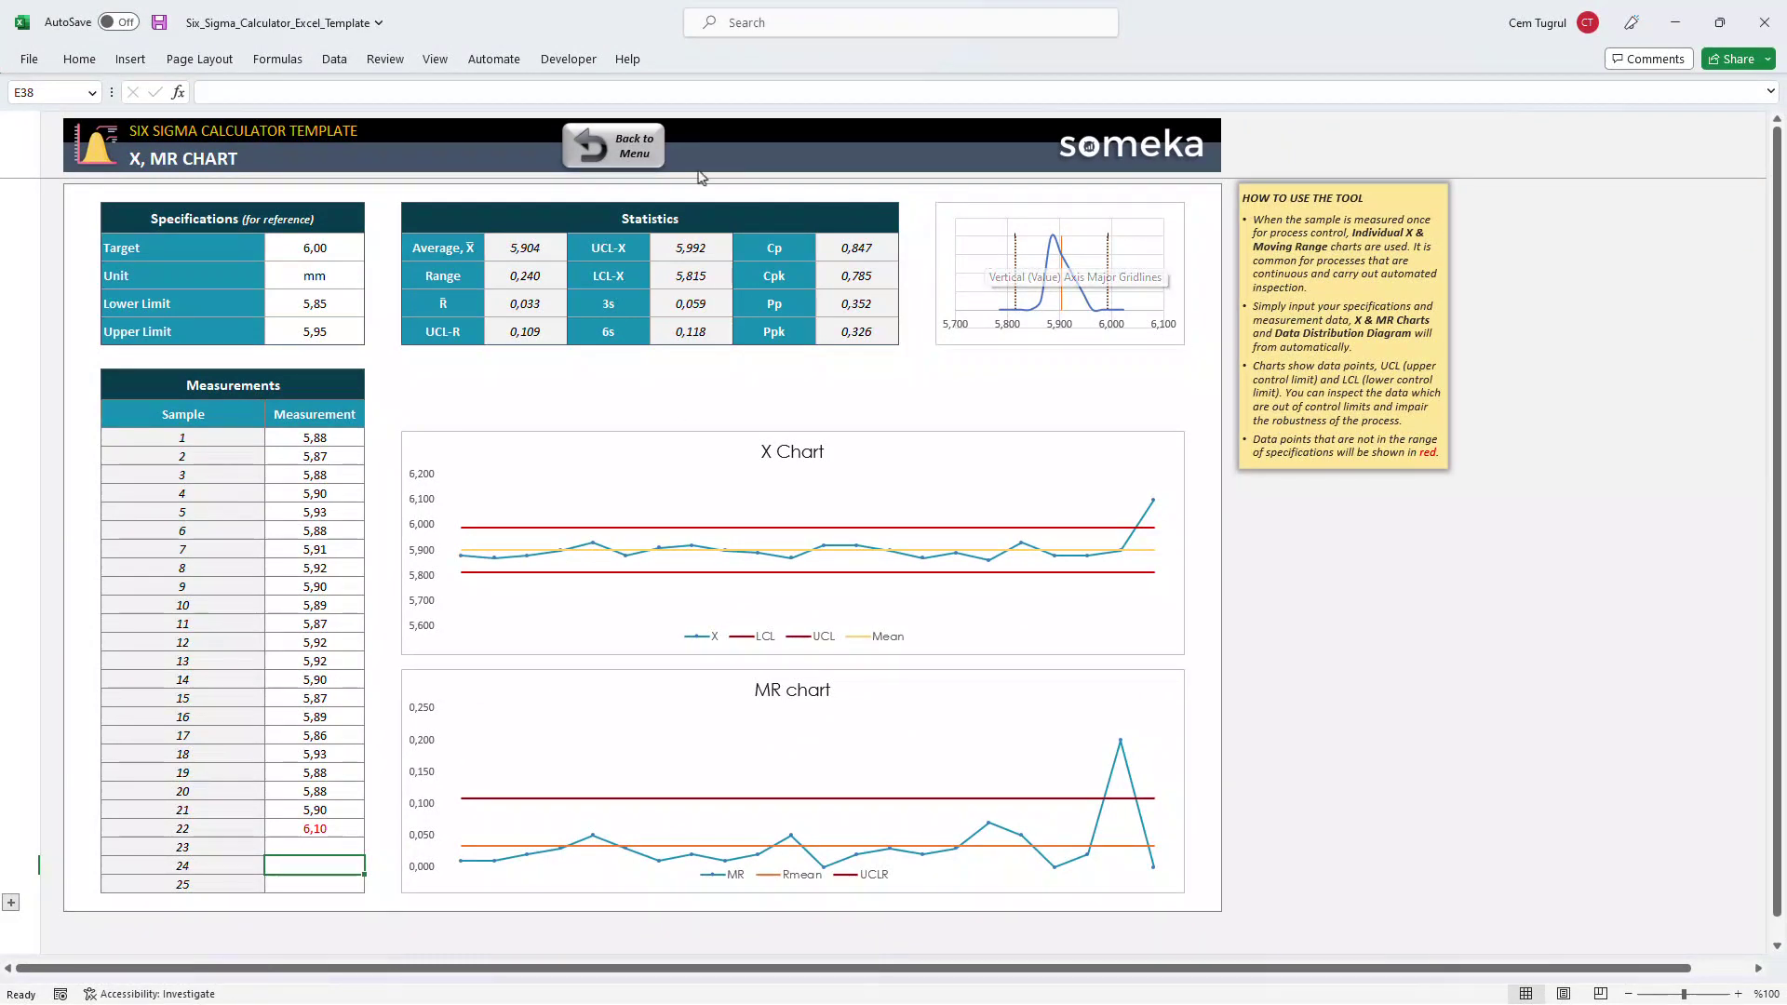
click(629, 143)
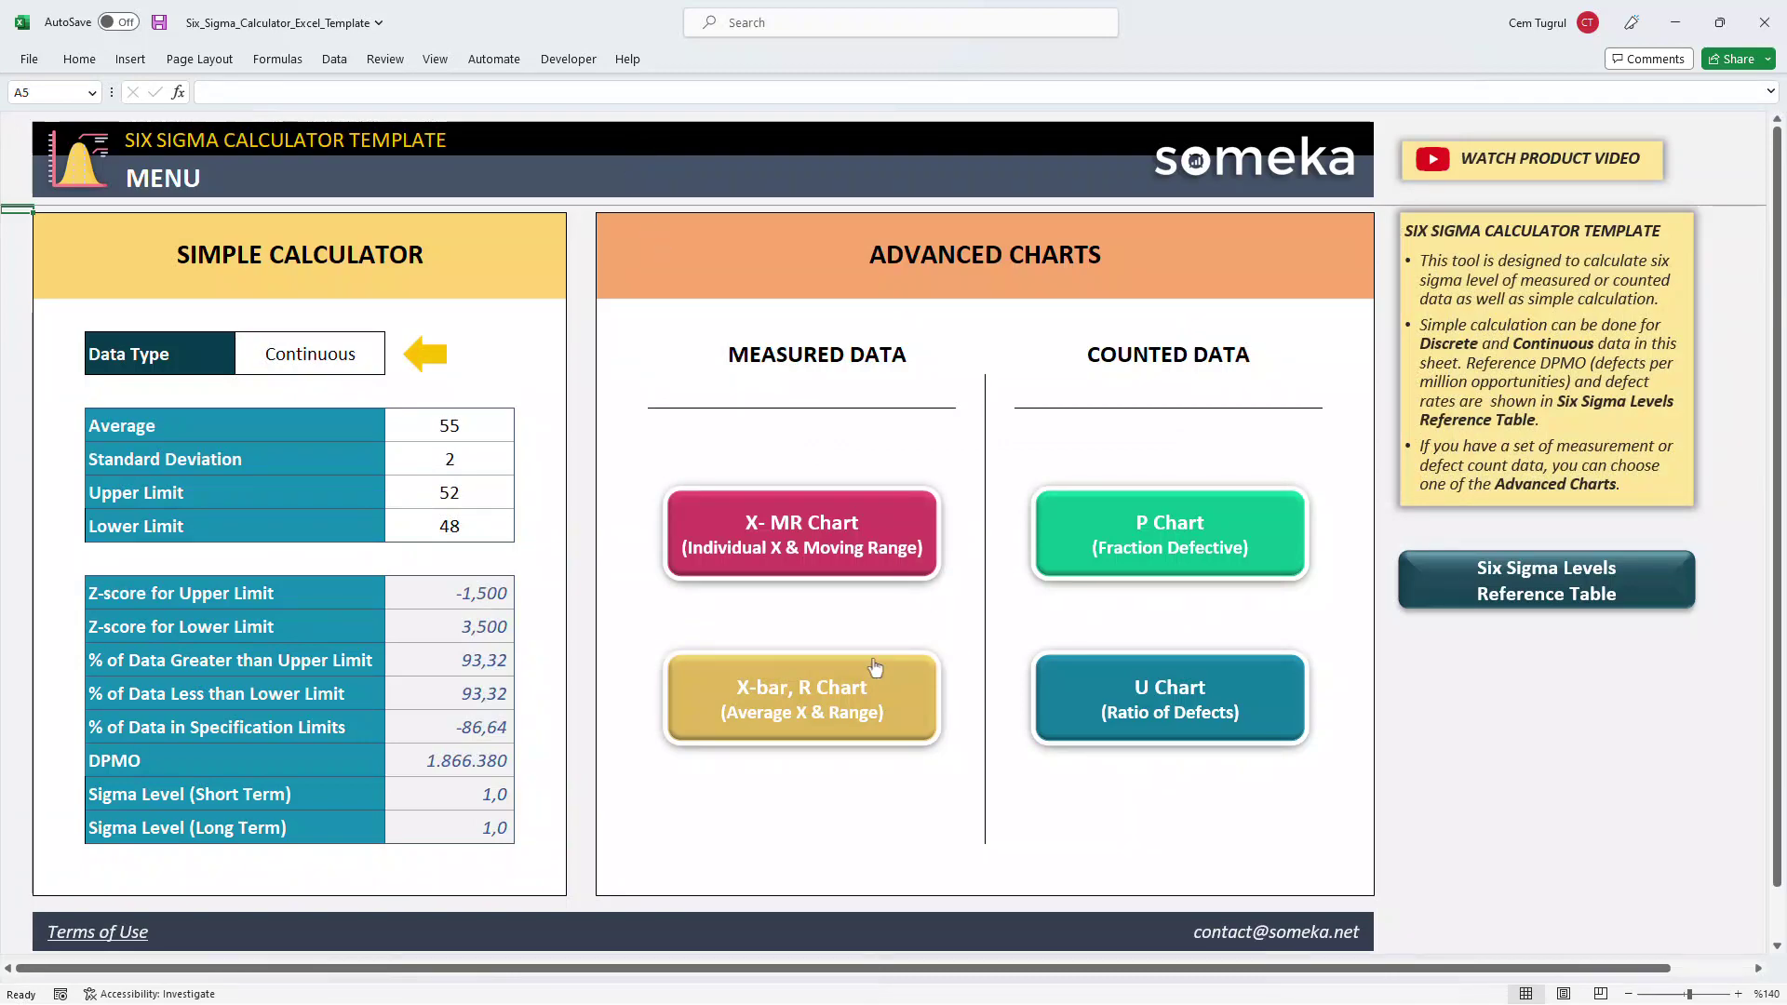
Step: Open the X-bar, R Chart sheet and check its unit and specification limits
click(840, 684)
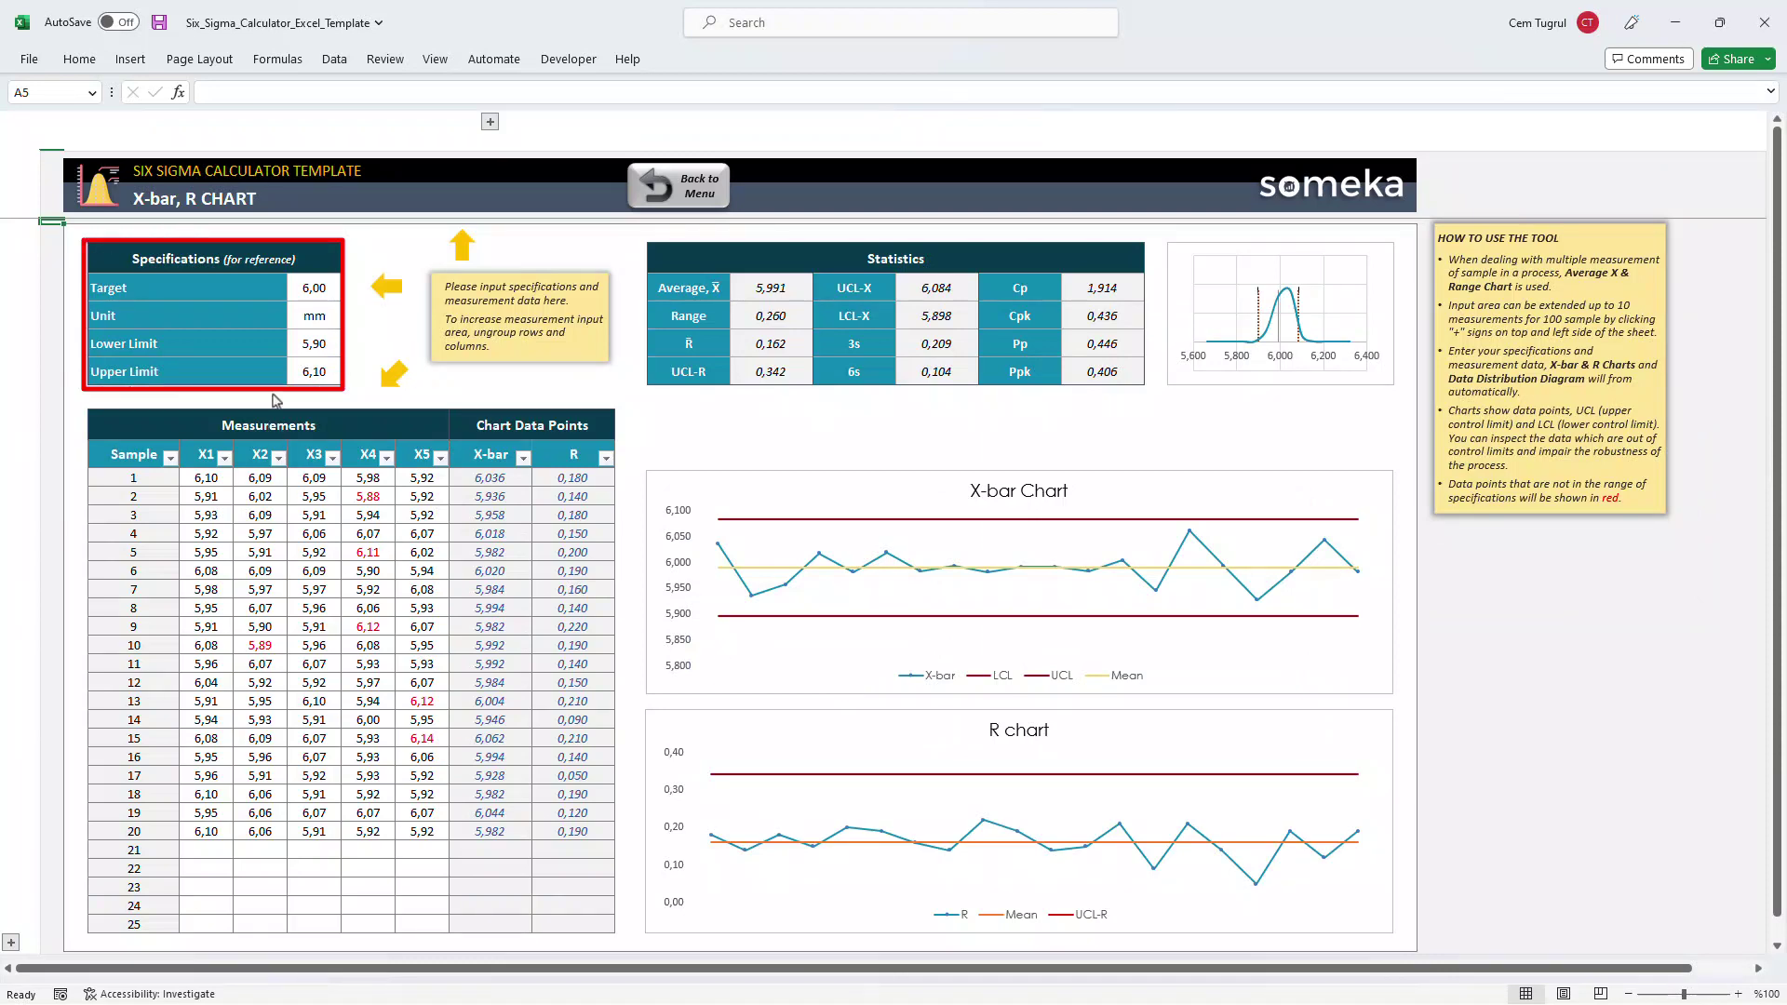
click(322, 319)
click(324, 354)
click(326, 374)
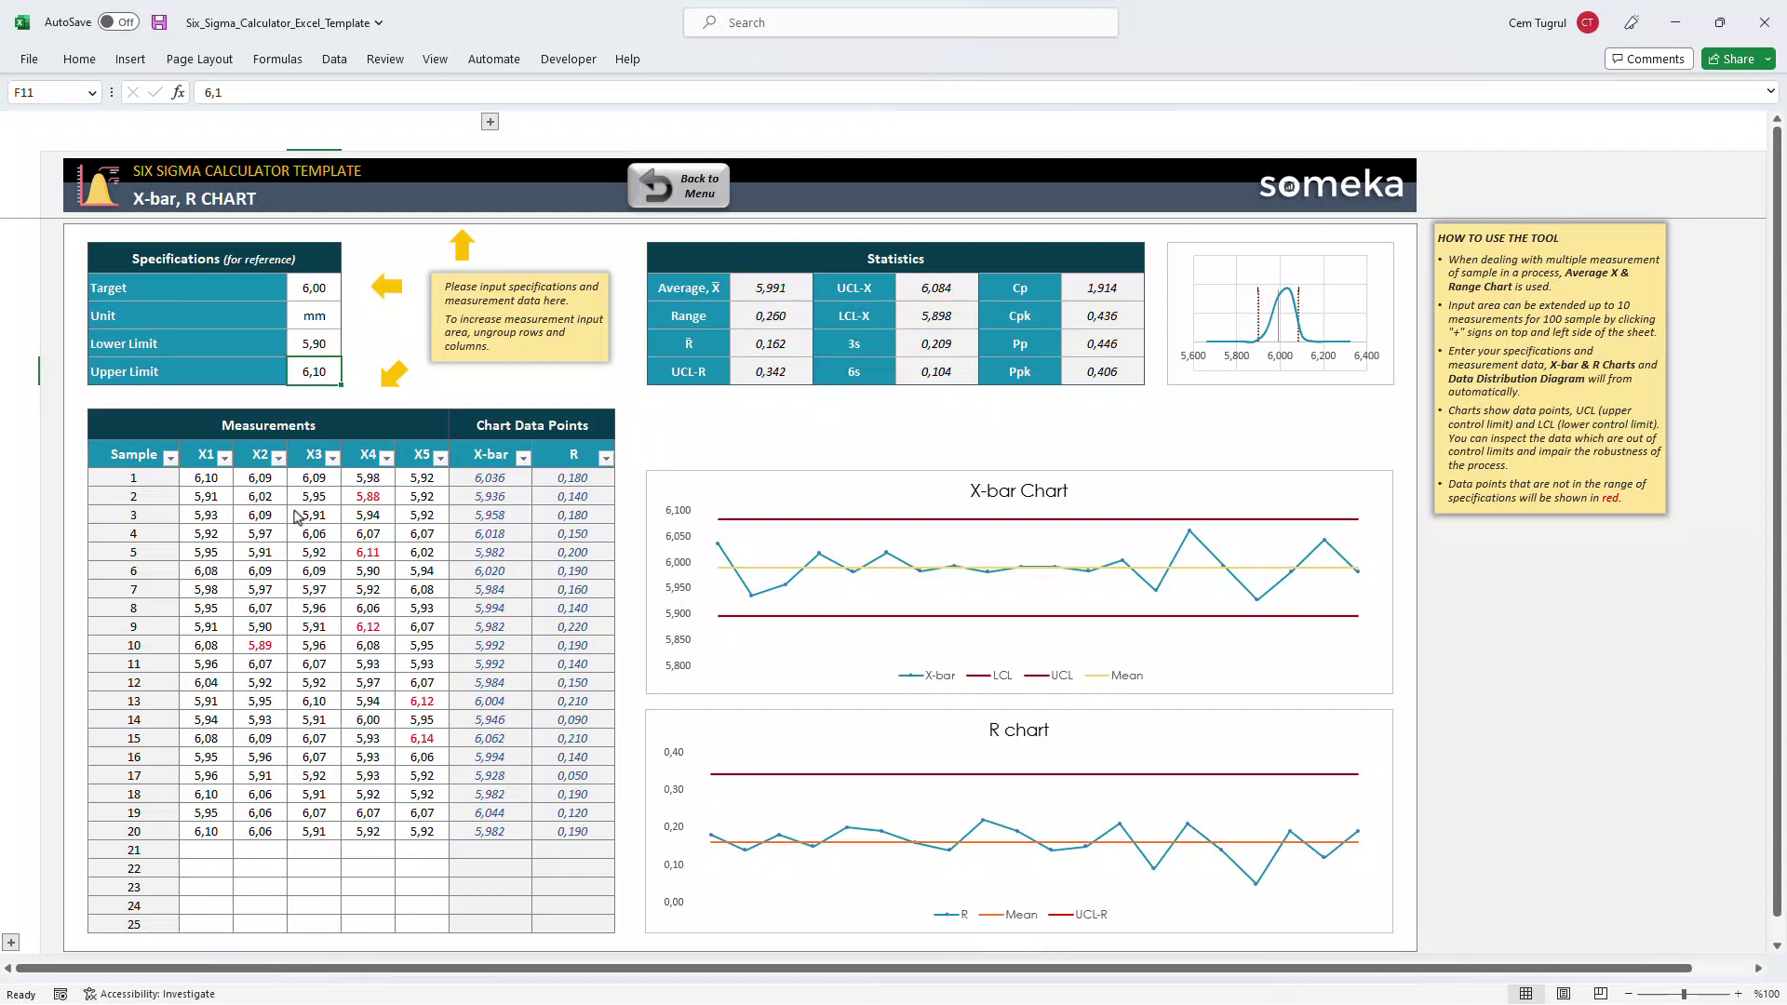
Step: Enter sample 21's measurements X1–X5: 5,91, 6,09, 5,92, 6,08, 6,10
click(207, 850)
text(5,91)
key(Tab)
text(6,09)
key(Tab)
text(5,92)
key(Tab)
text(6,08)
key(Tab)
text(6,1)
click(352, 888)
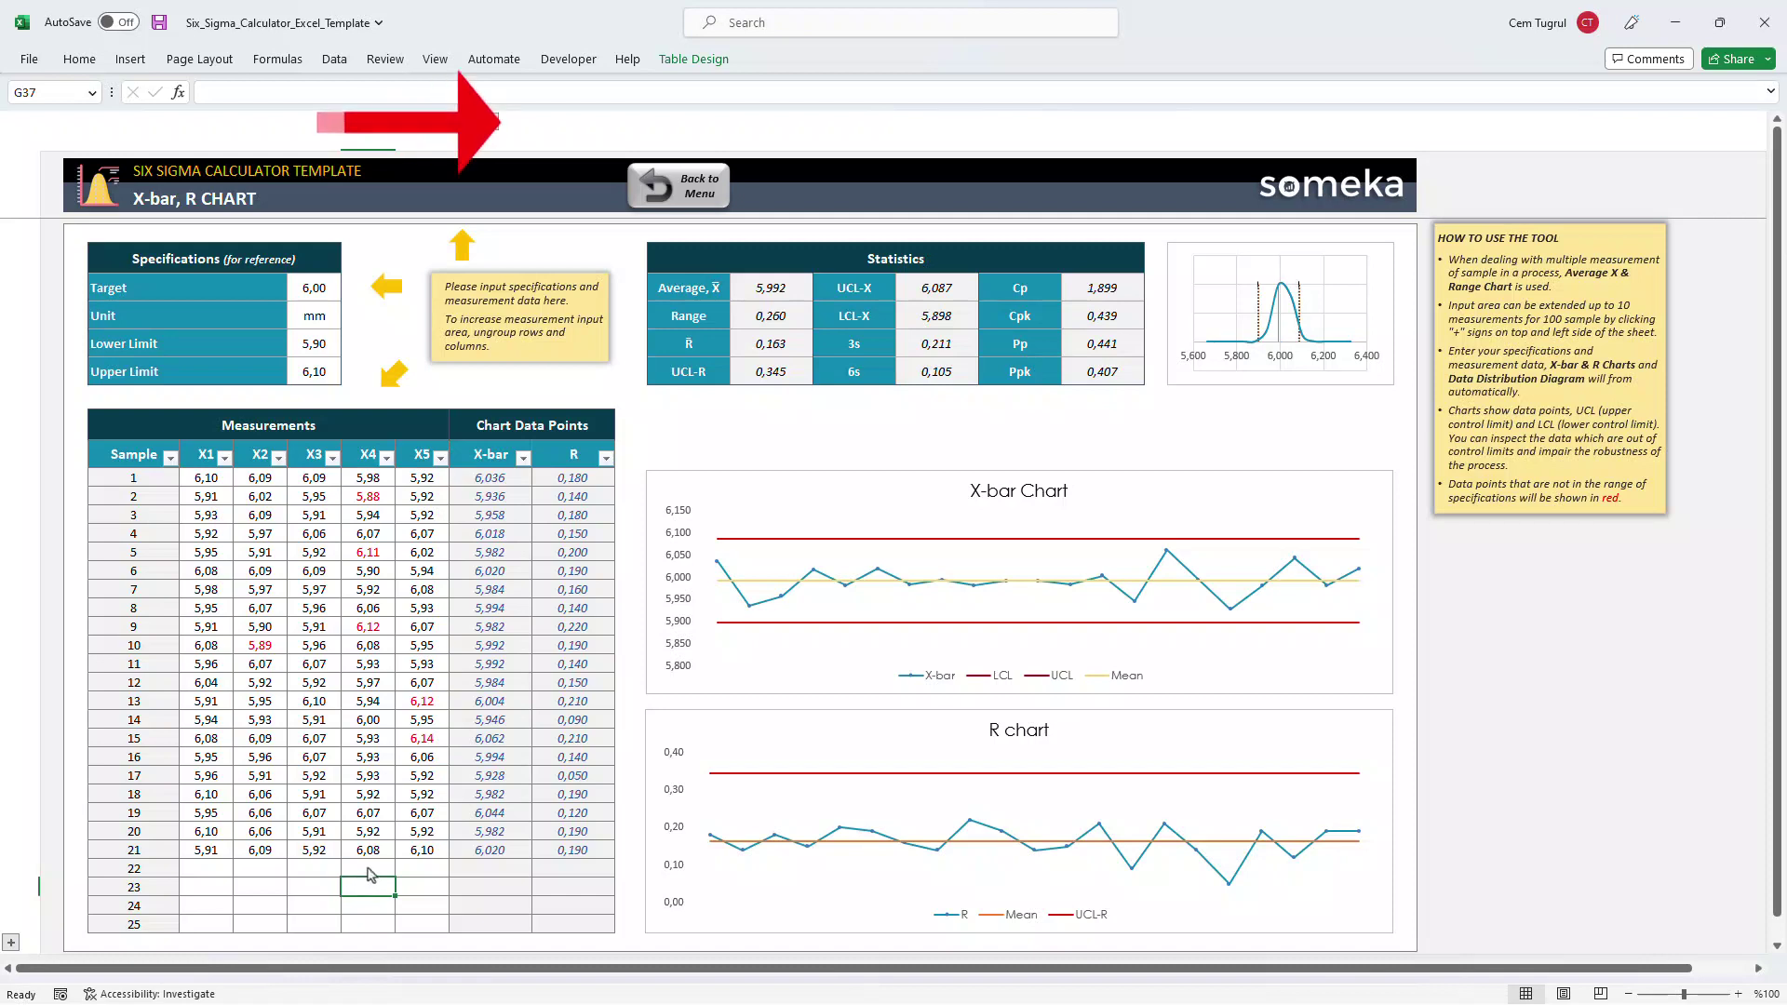
Step: Expand and collapse the X6–X10 column group, then return to the menu
click(488, 124)
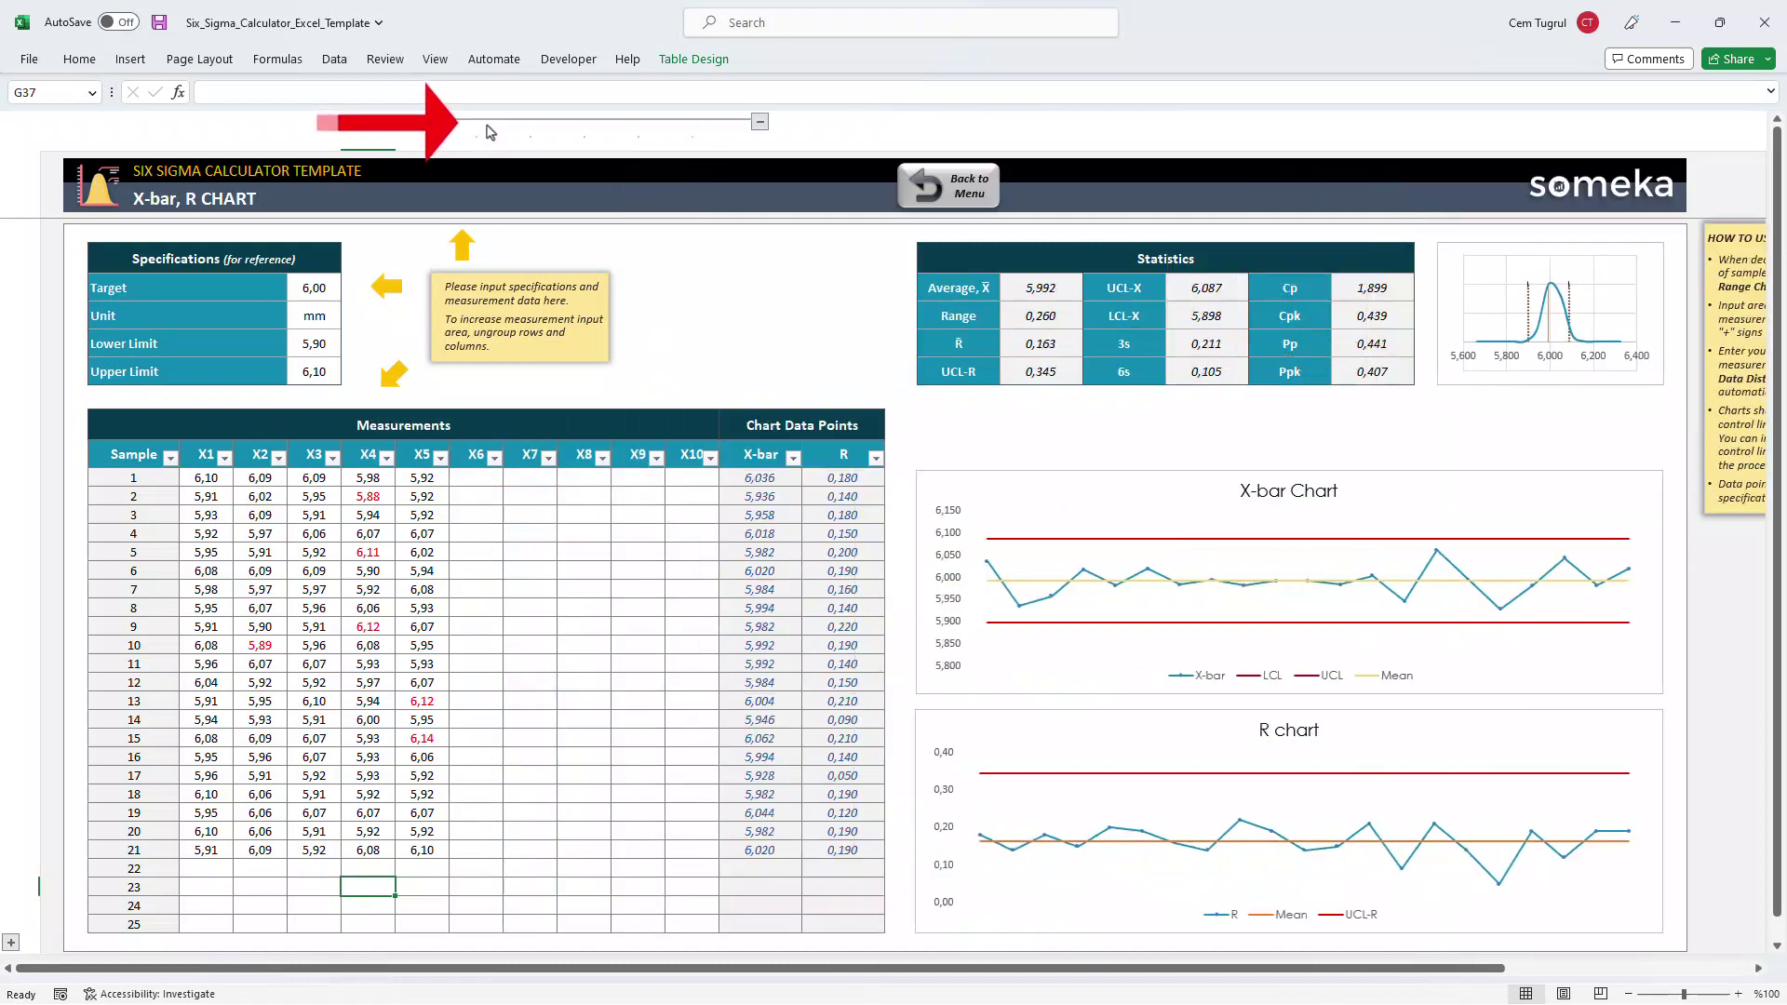
click(760, 122)
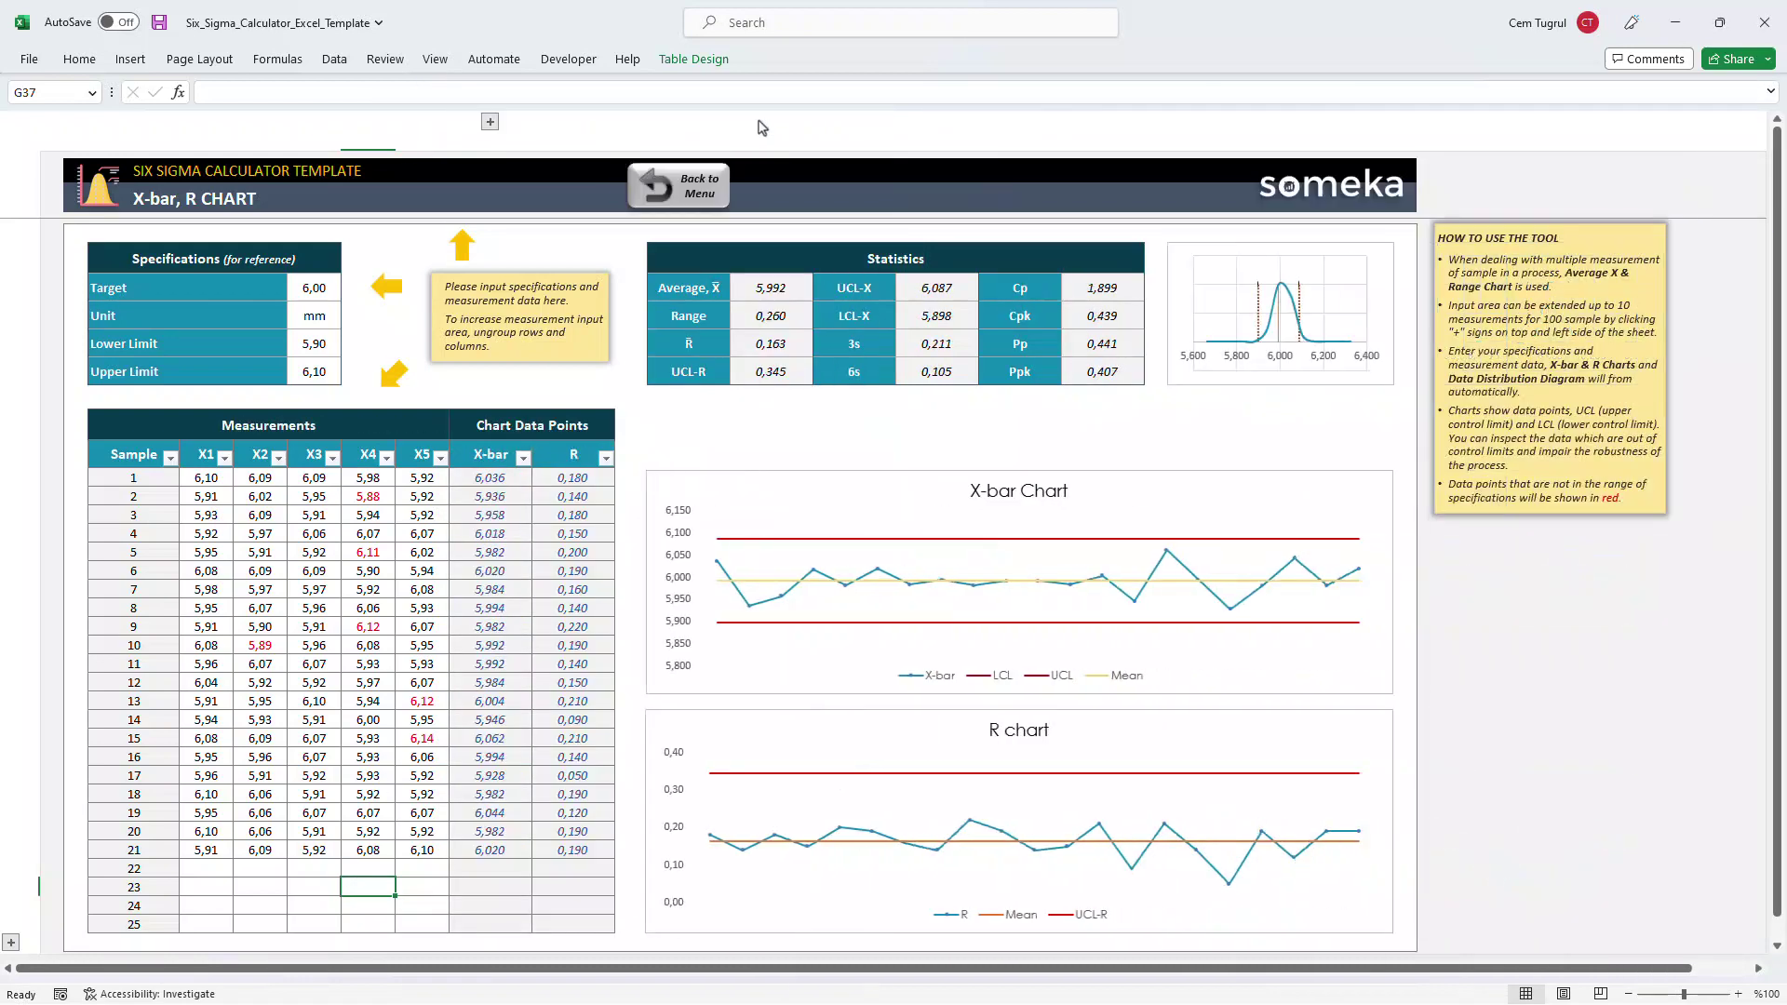
click(704, 180)
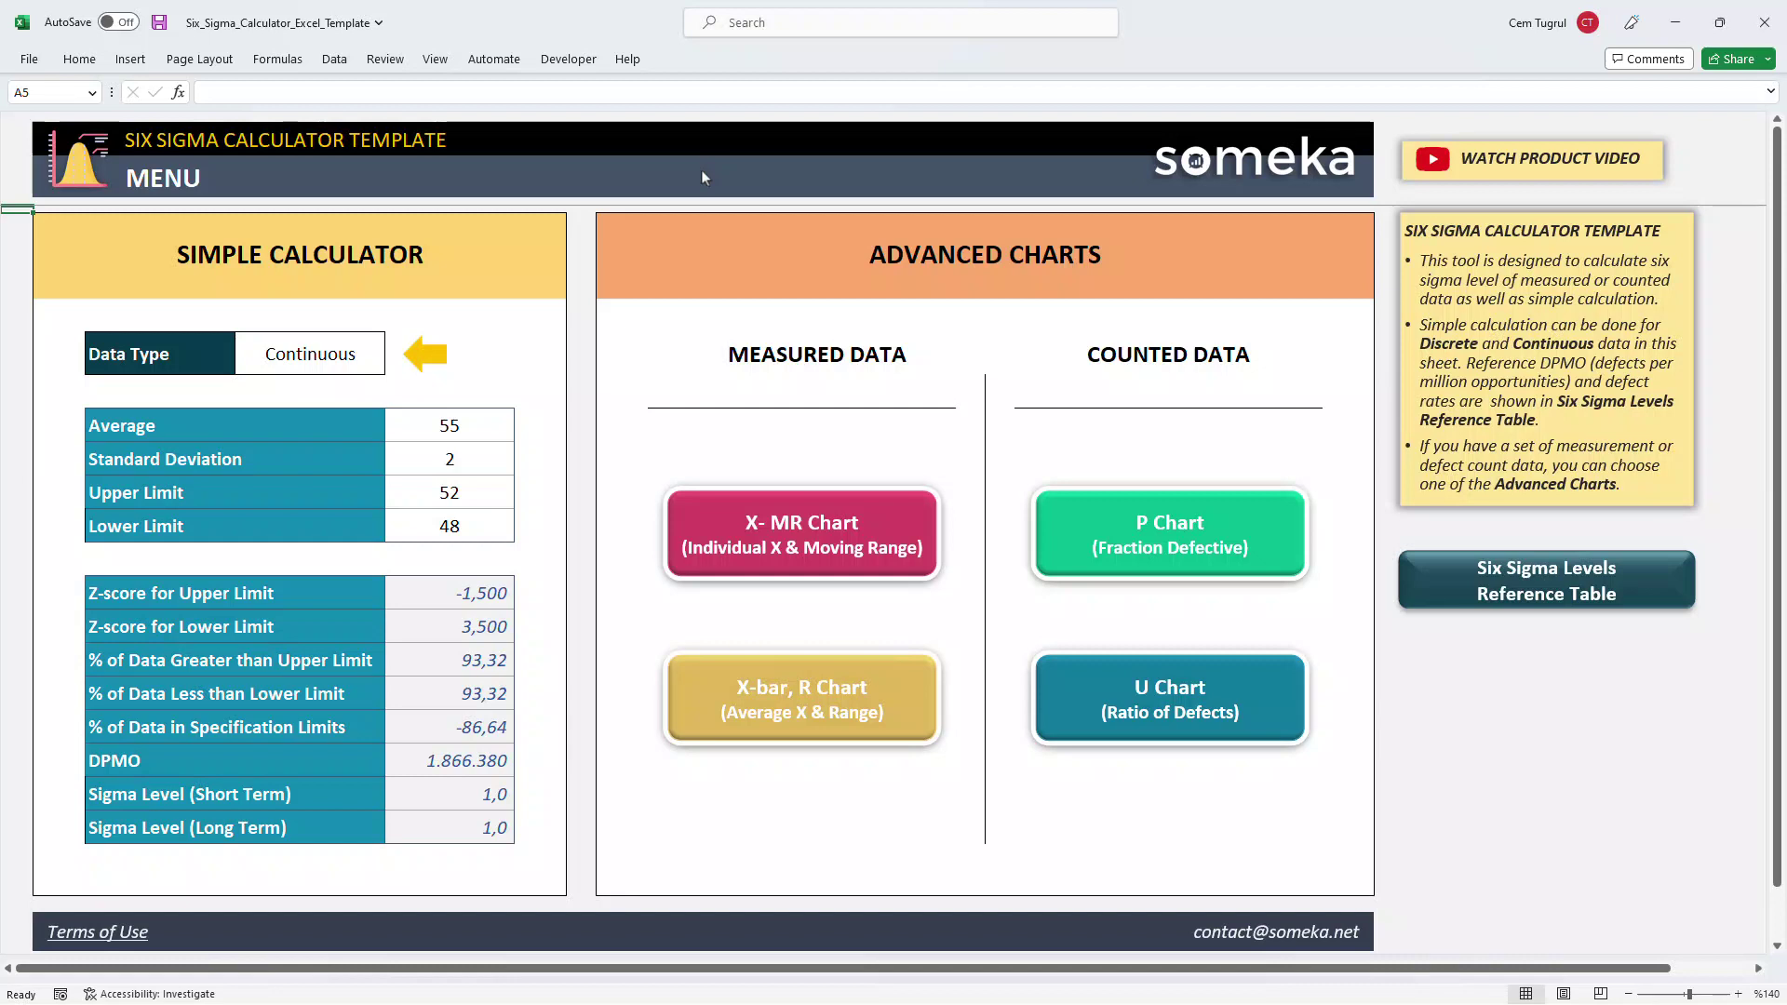
Step: Open the P Chart sheet and add lot 16 with lot size 1.200 and 11 defects
click(1221, 550)
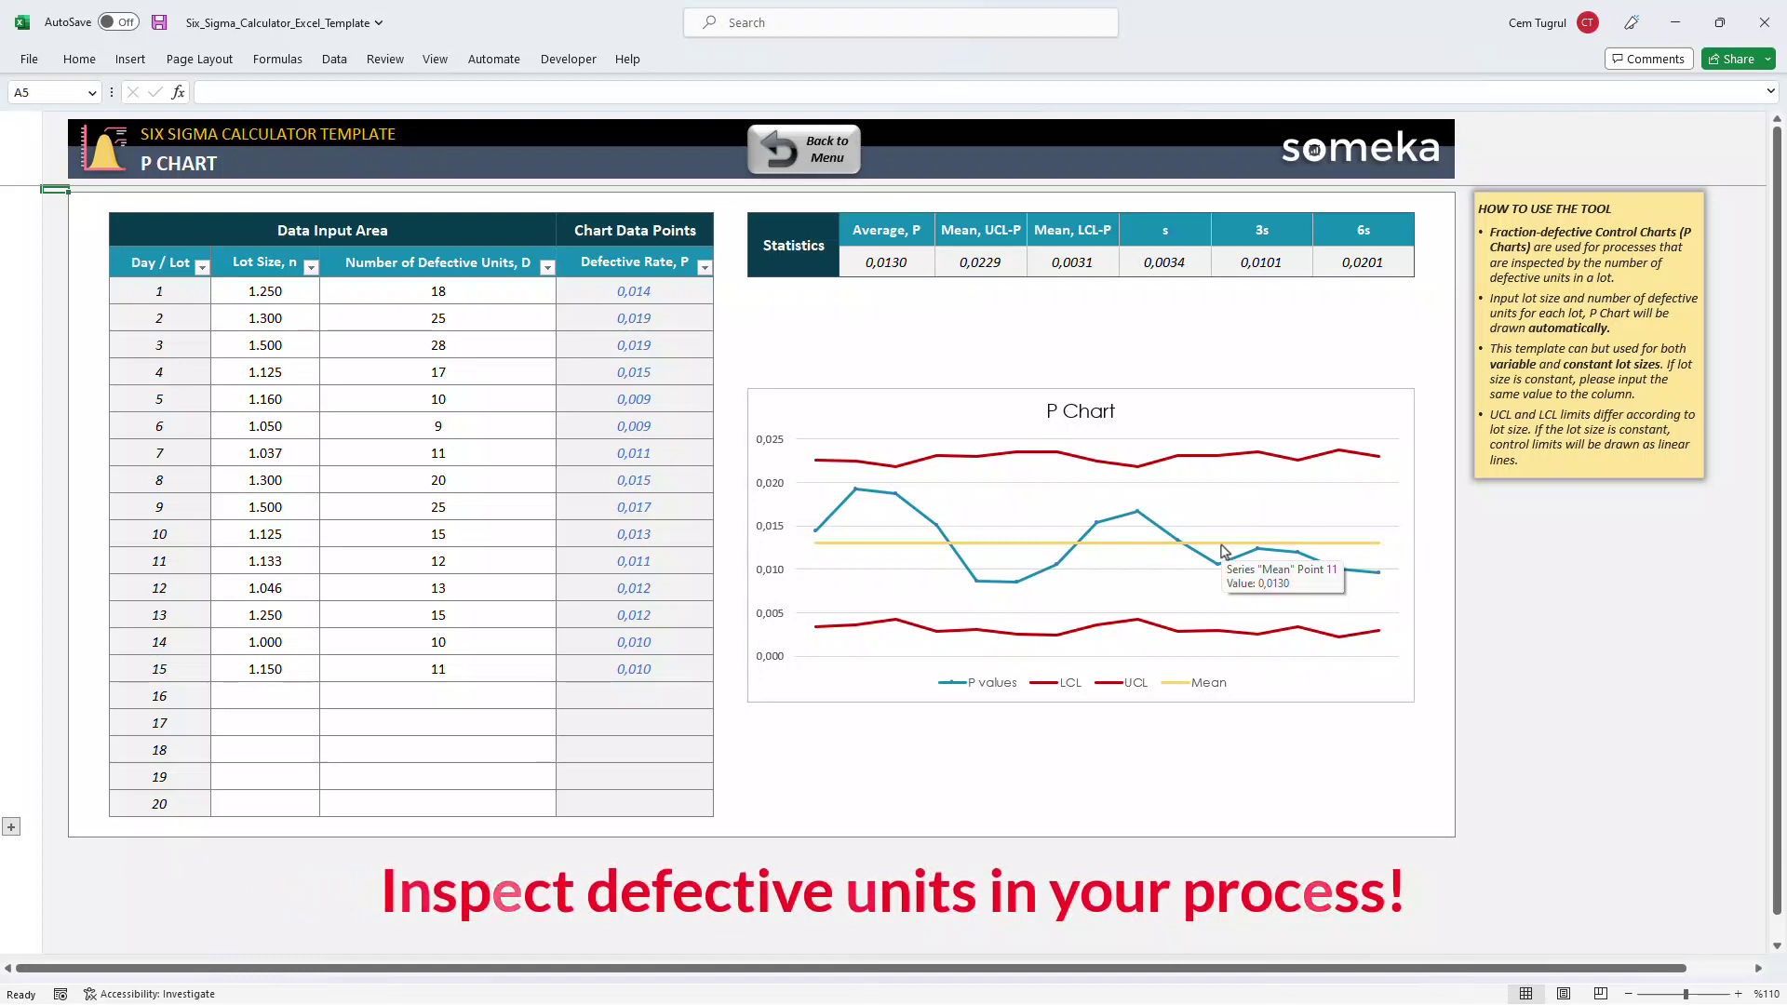
click(267, 300)
click(410, 300)
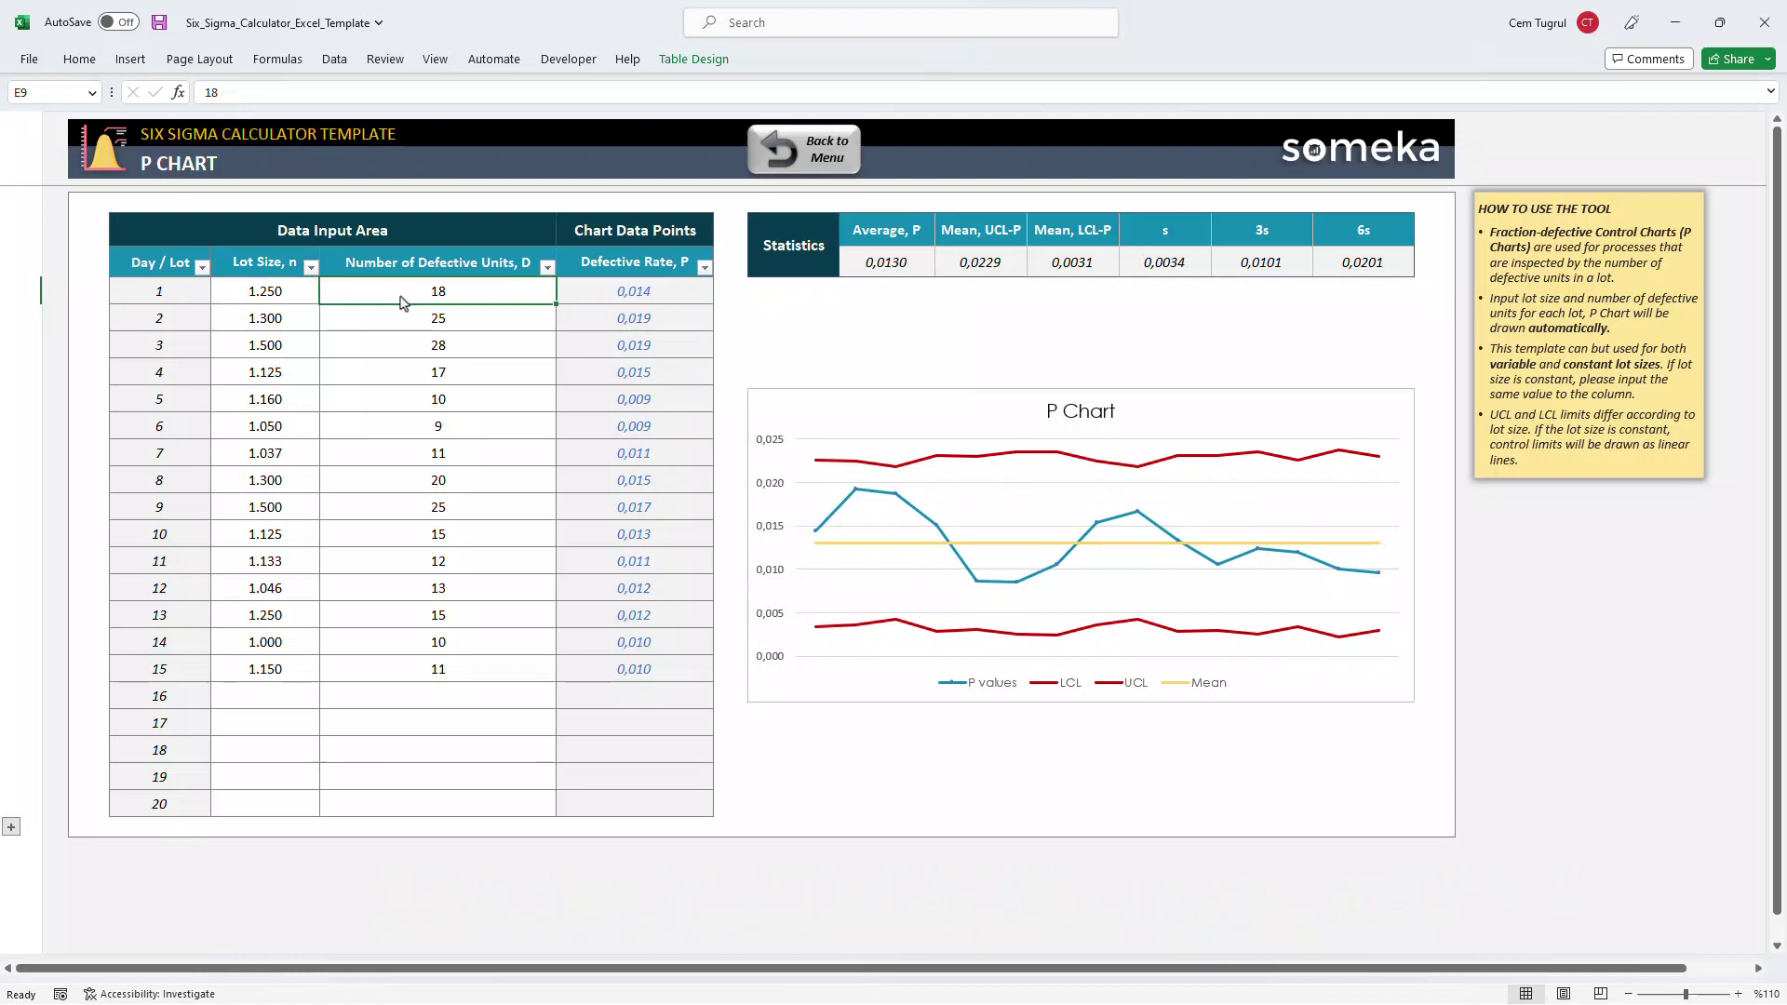
click(270, 696)
text(1200)
click(438, 696)
text(11)
click(443, 720)
Step: Add lots 17 (1.098, 8 defects) and 18 (1.000, 7 defects), then return to the menu
click(265, 722)
text(1098)
click(438, 722)
text(8)
click(265, 749)
text(1000)
click(437, 749)
text(7)
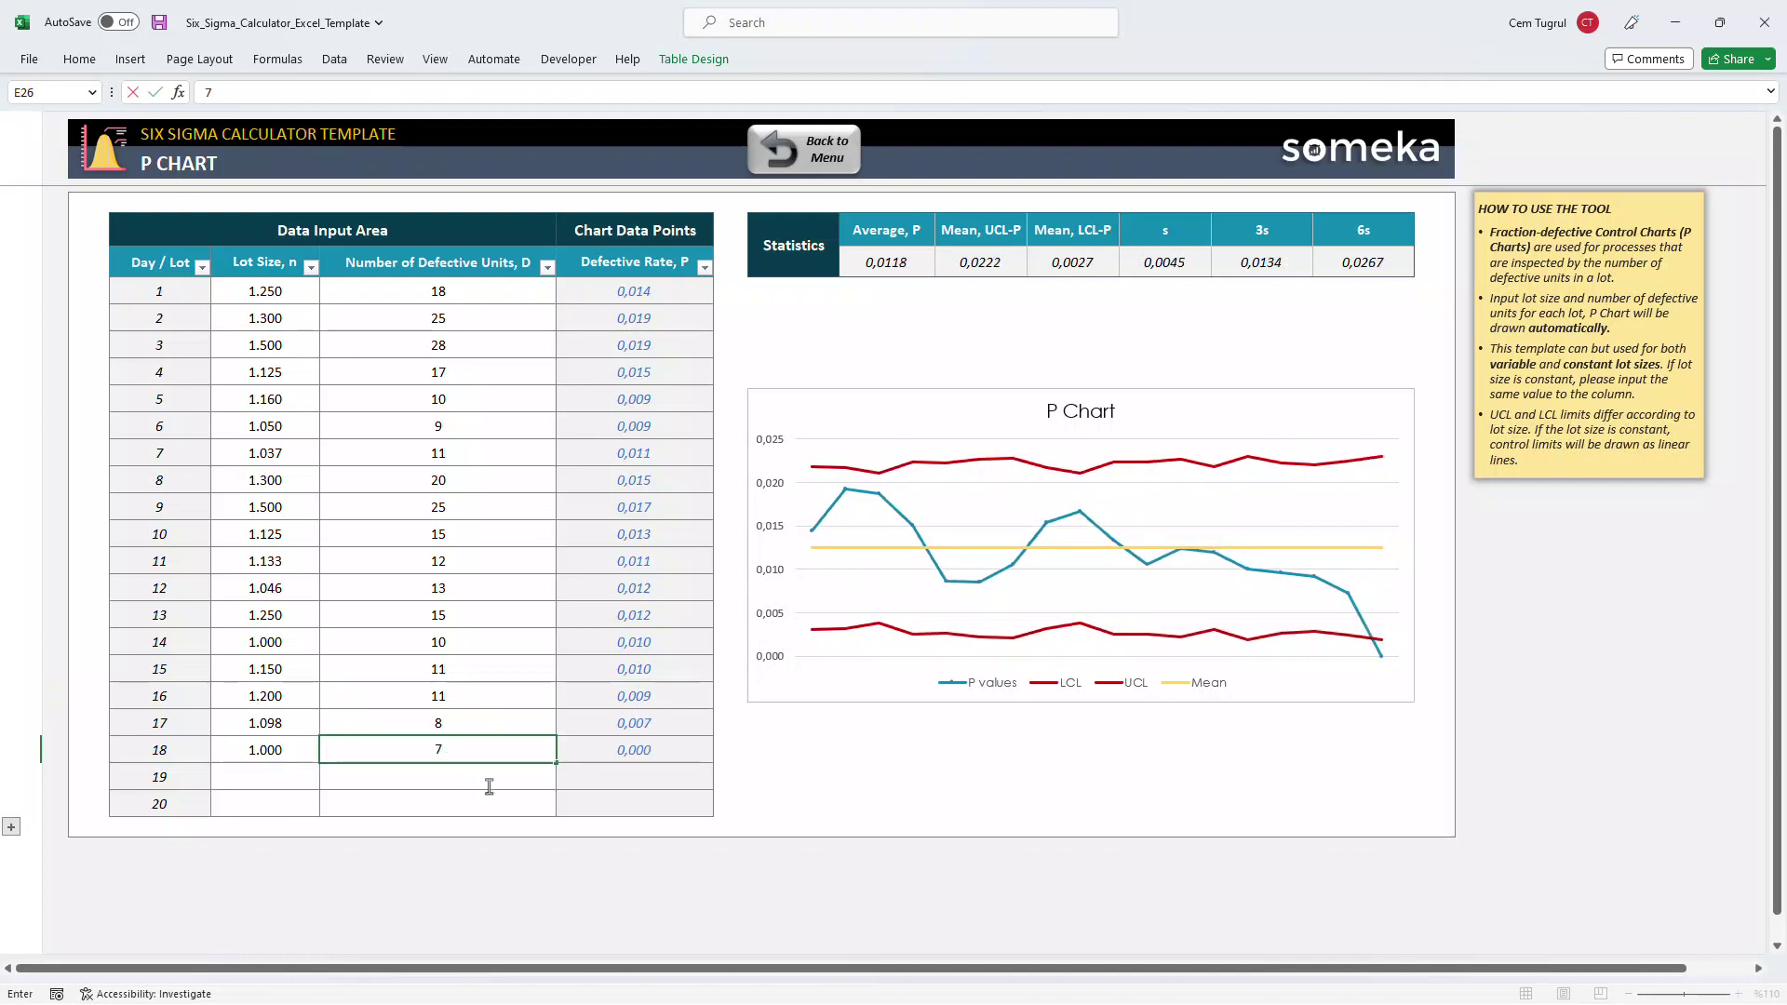
click(498, 802)
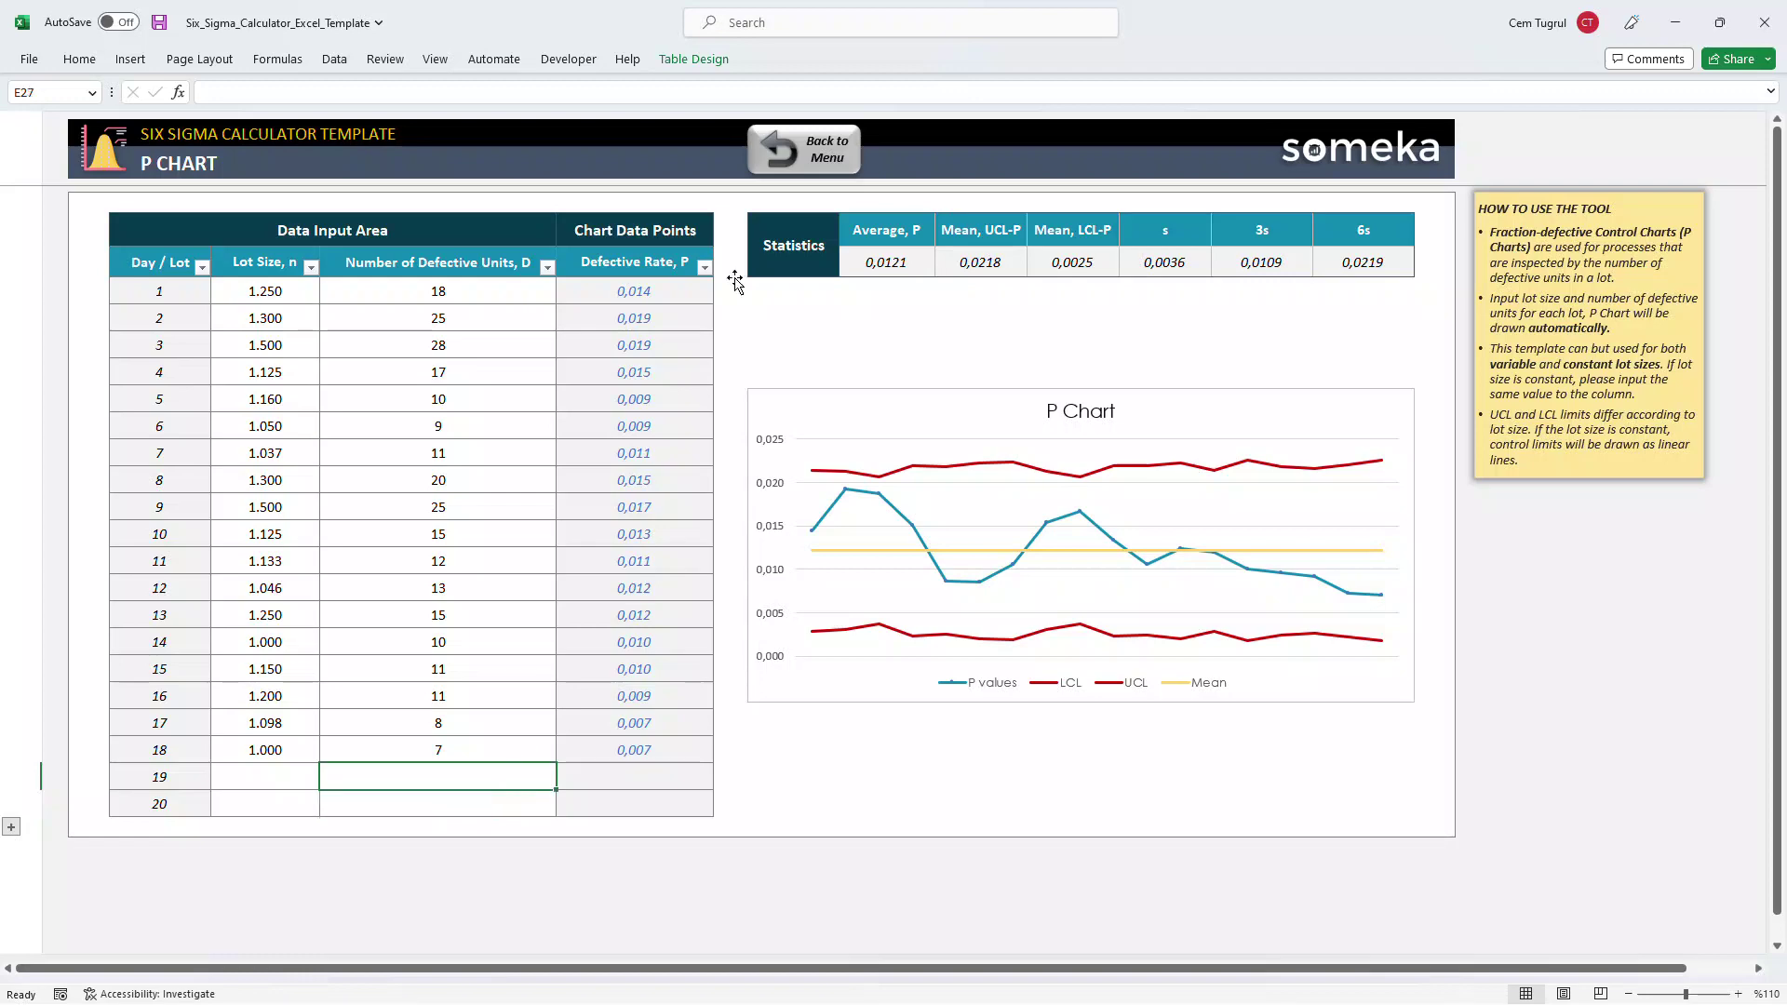
click(798, 147)
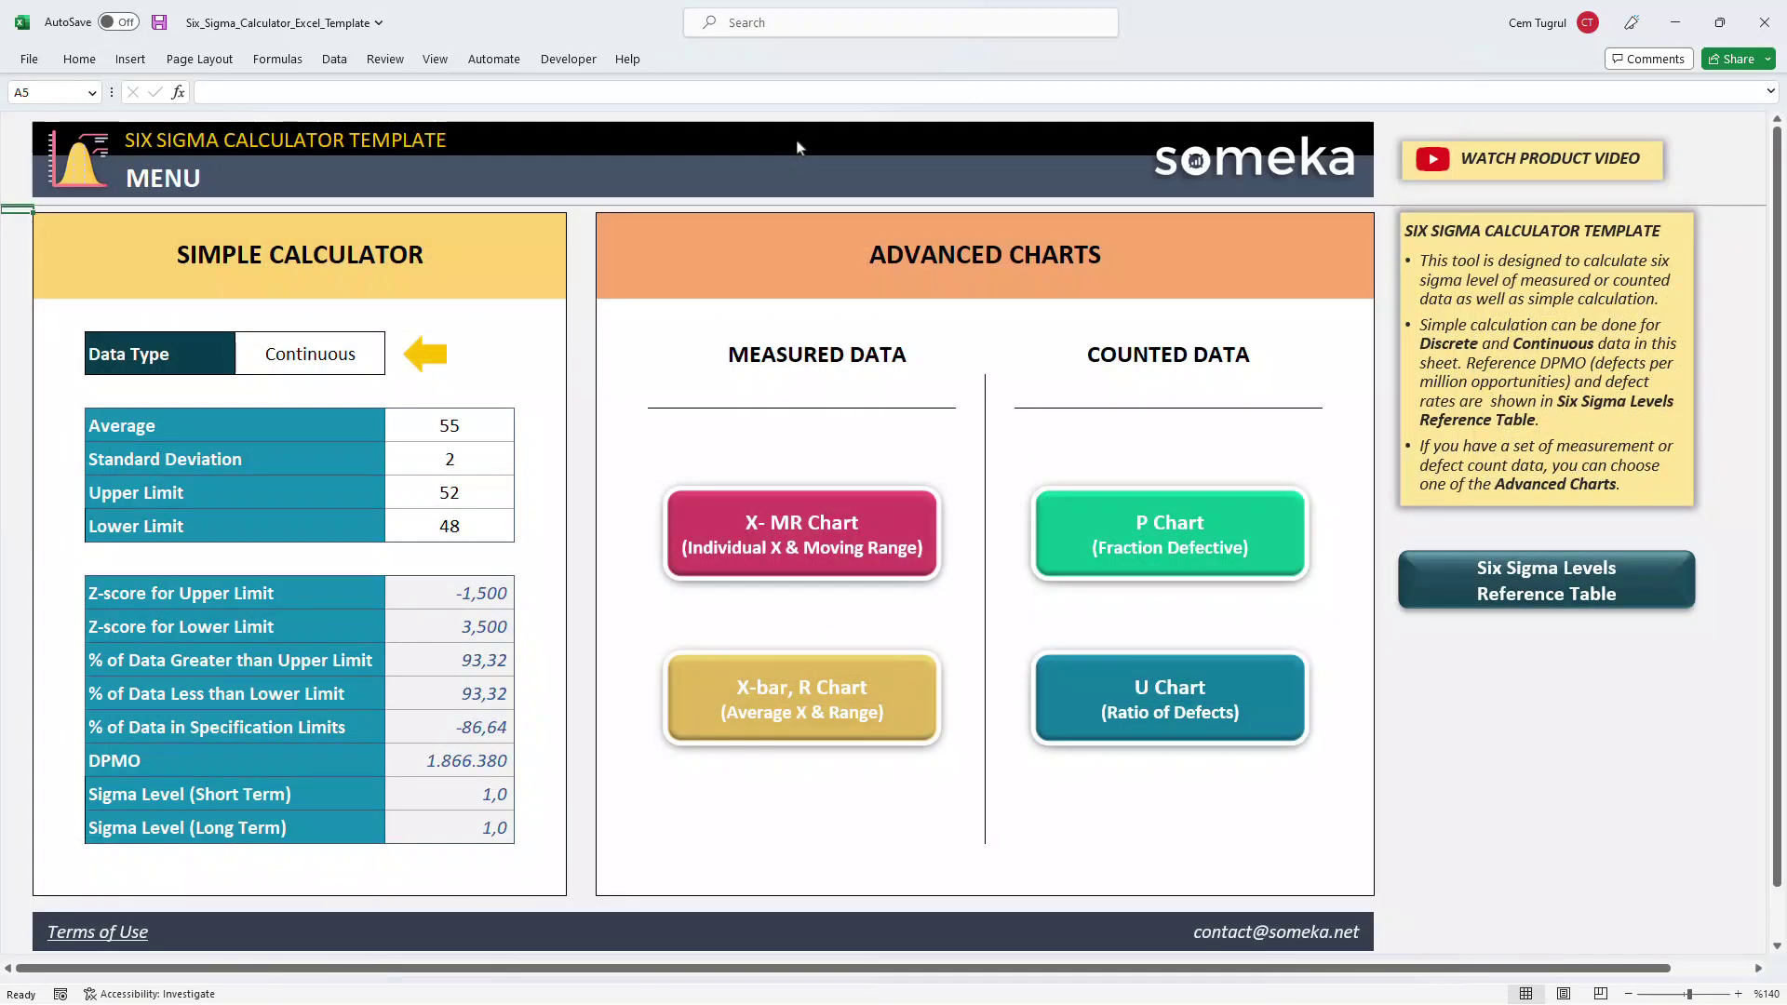
Step: On the U Chart sheet, add samples 16 (1.937 units, 17 defects) and 17 (2.086 units, 15 defects)
click(1206, 663)
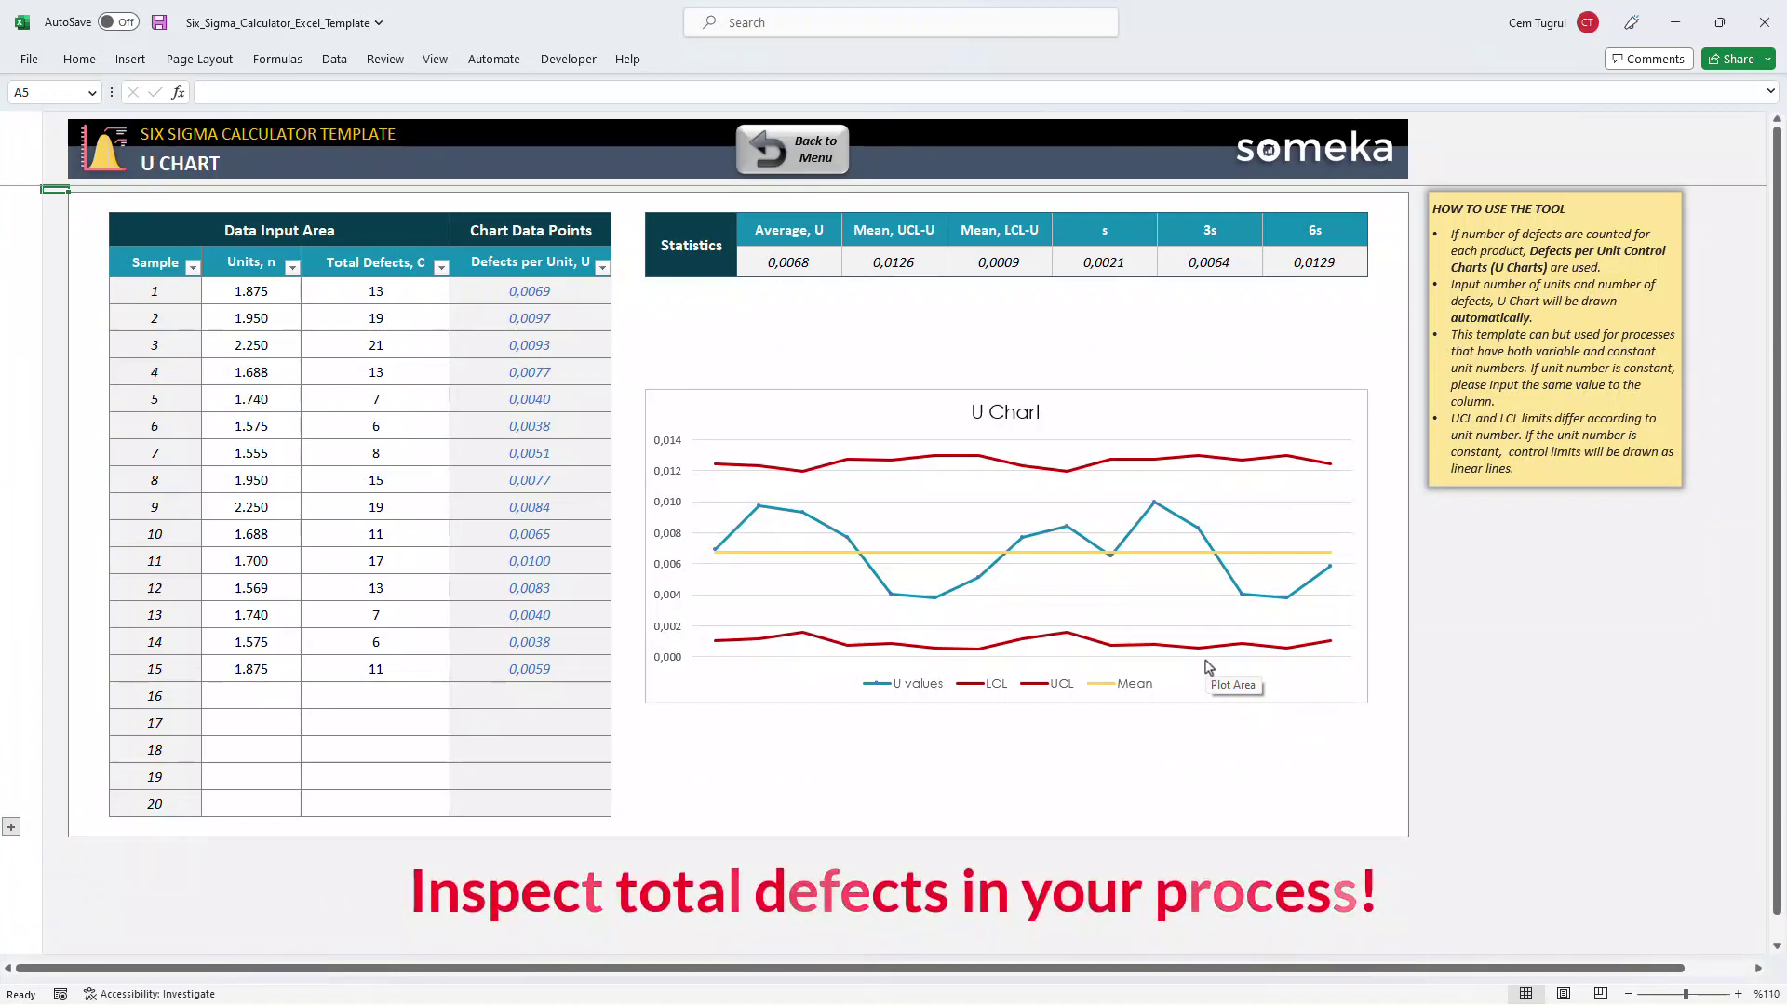
click(261, 701)
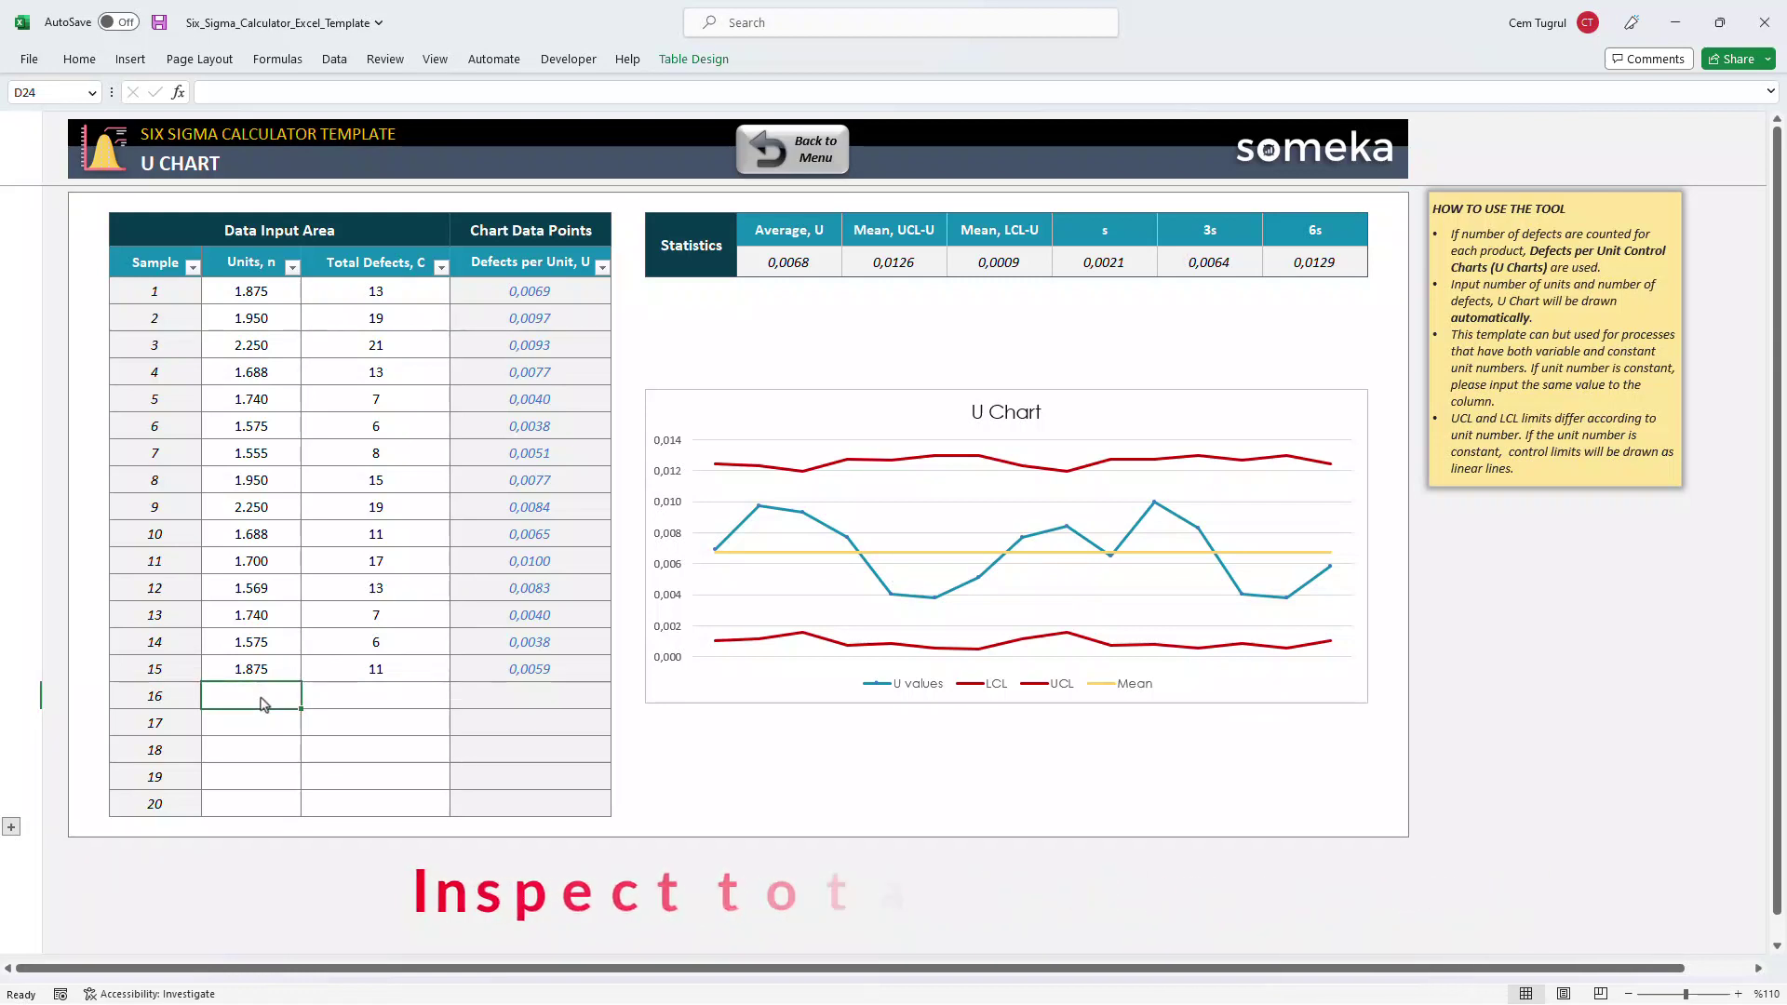
text(1937)
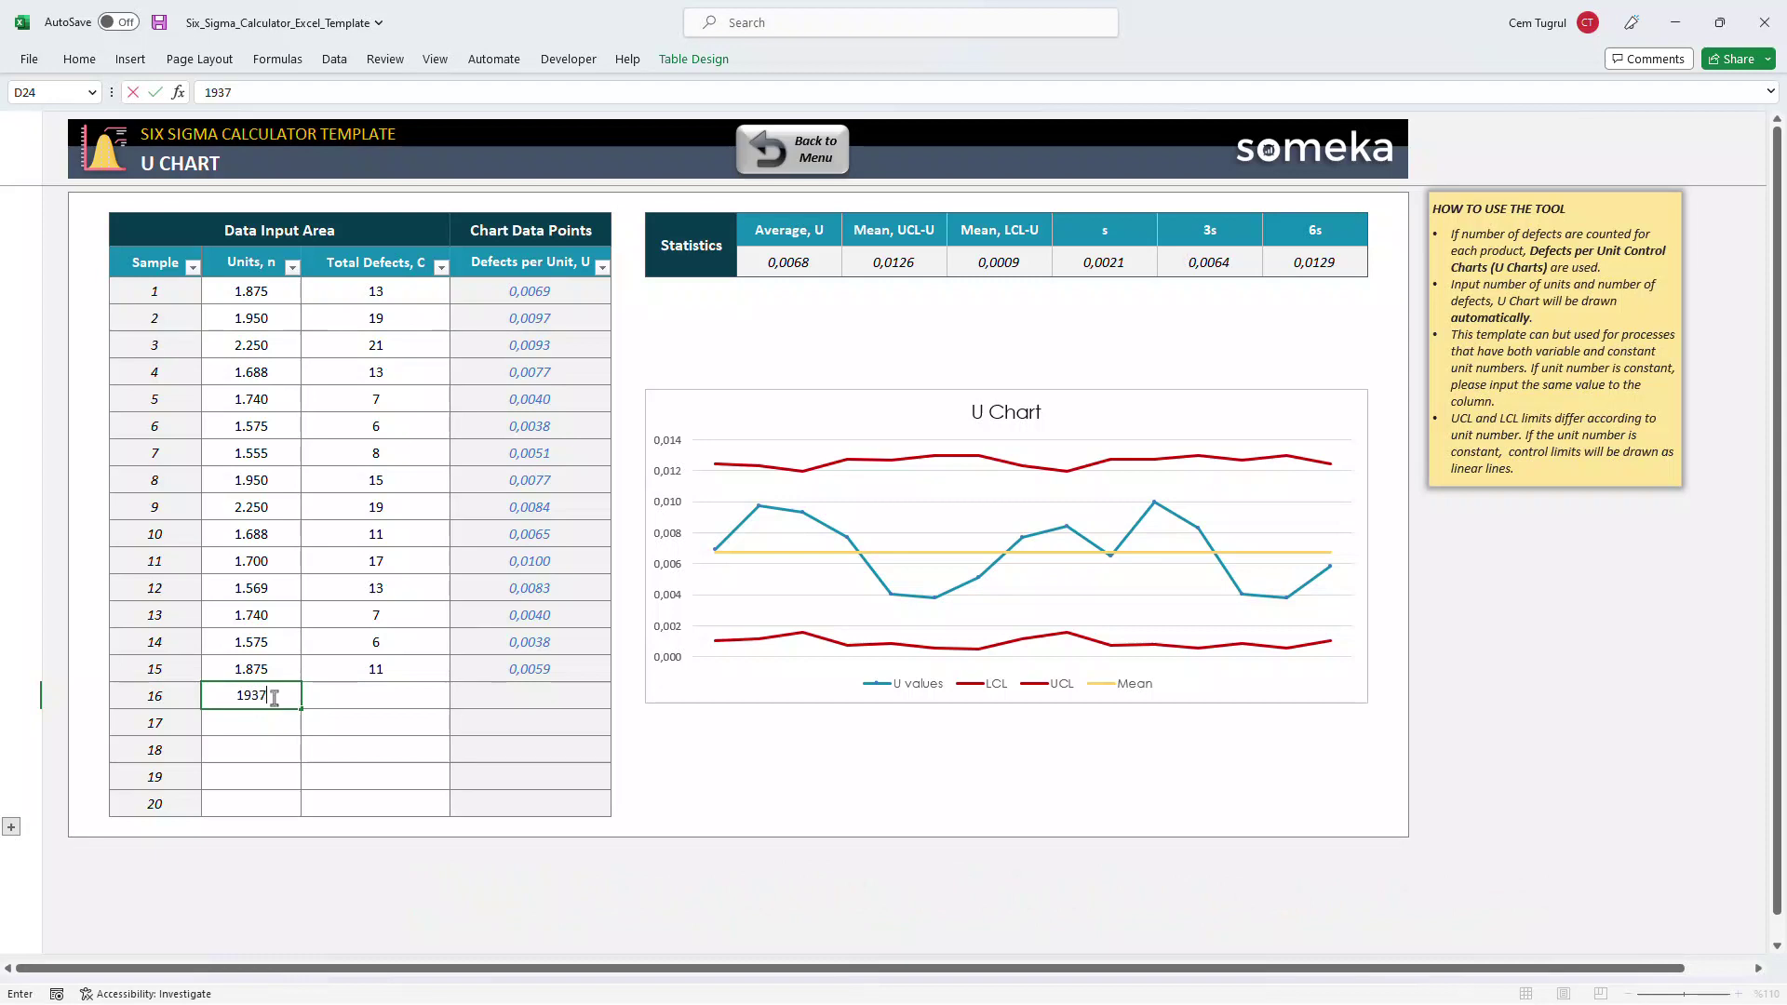
click(385, 709)
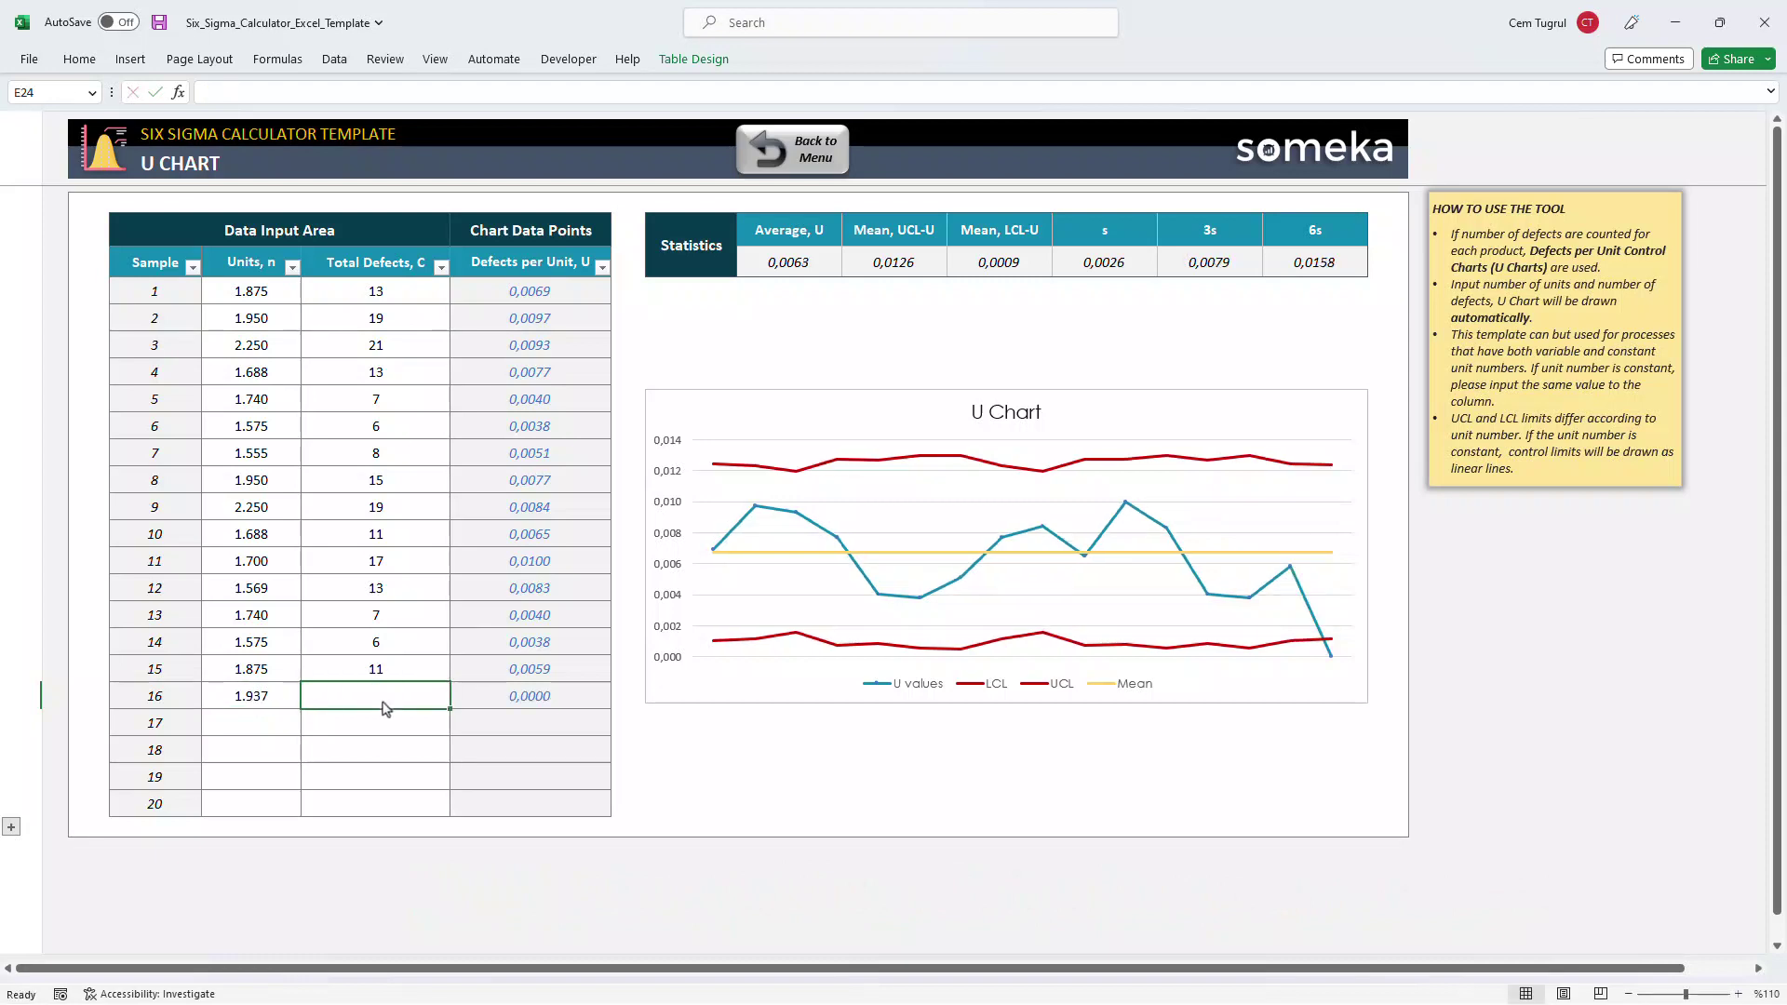
text(17)
click(285, 734)
text(2.086)
click(354, 731)
text(15)
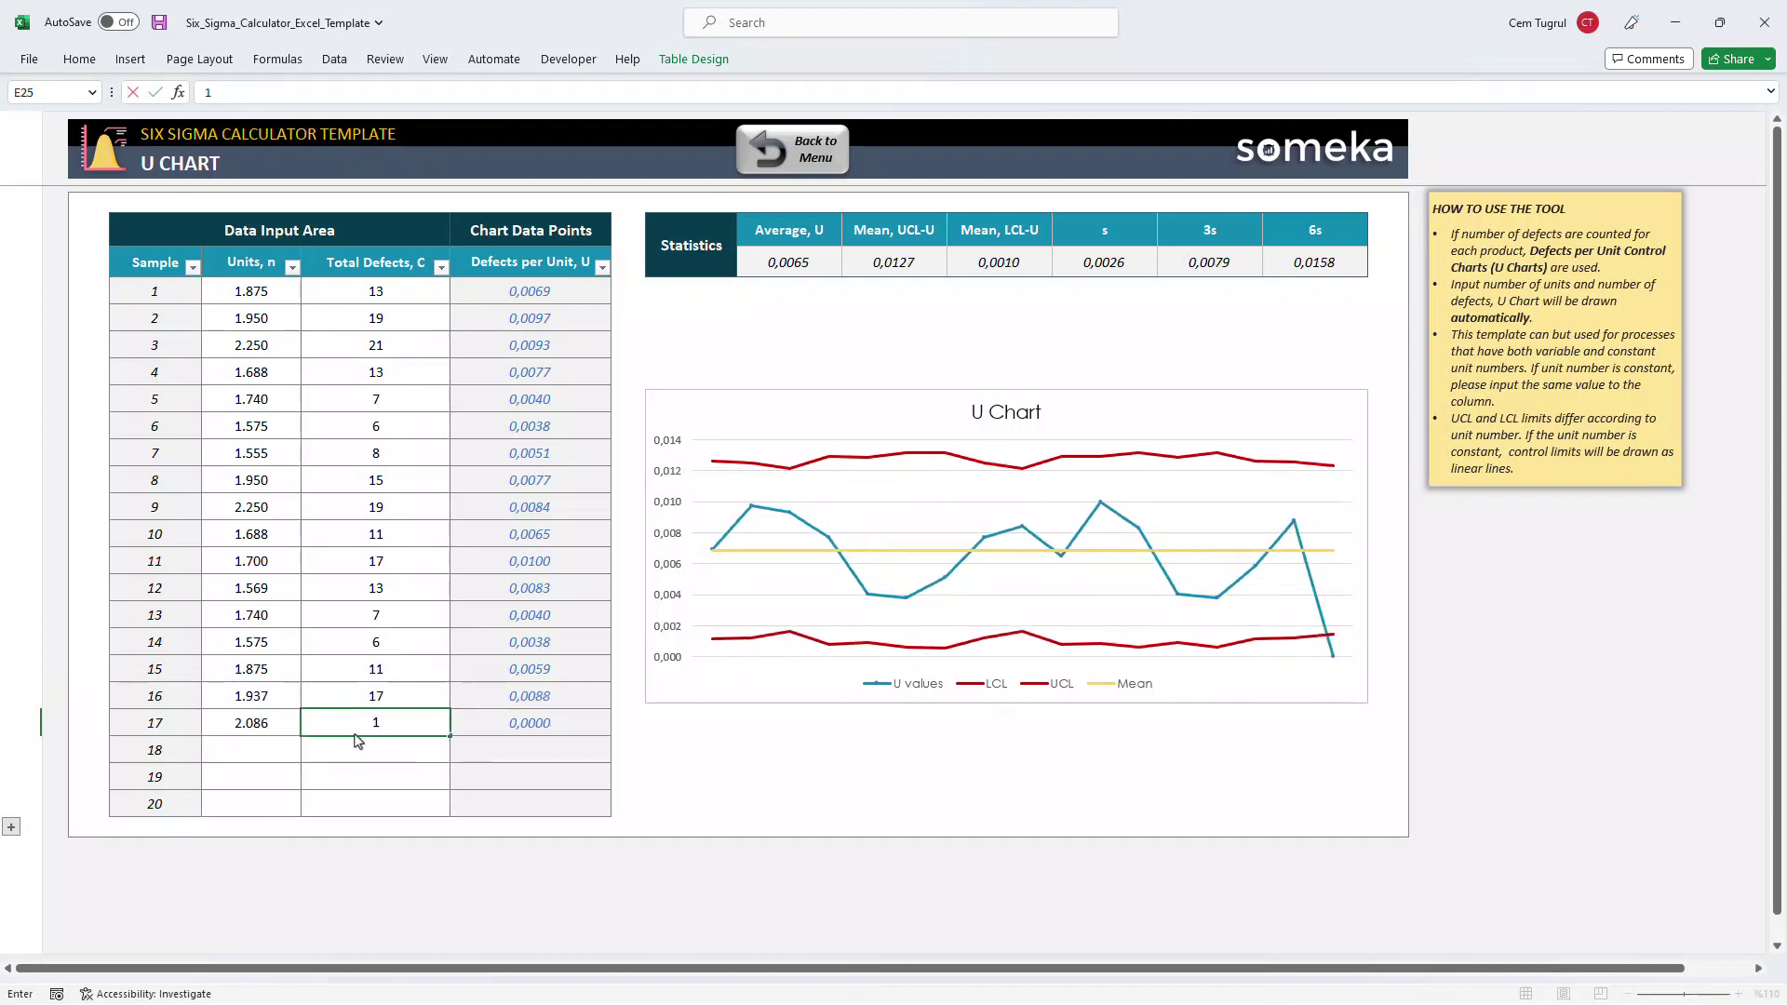
click(373, 755)
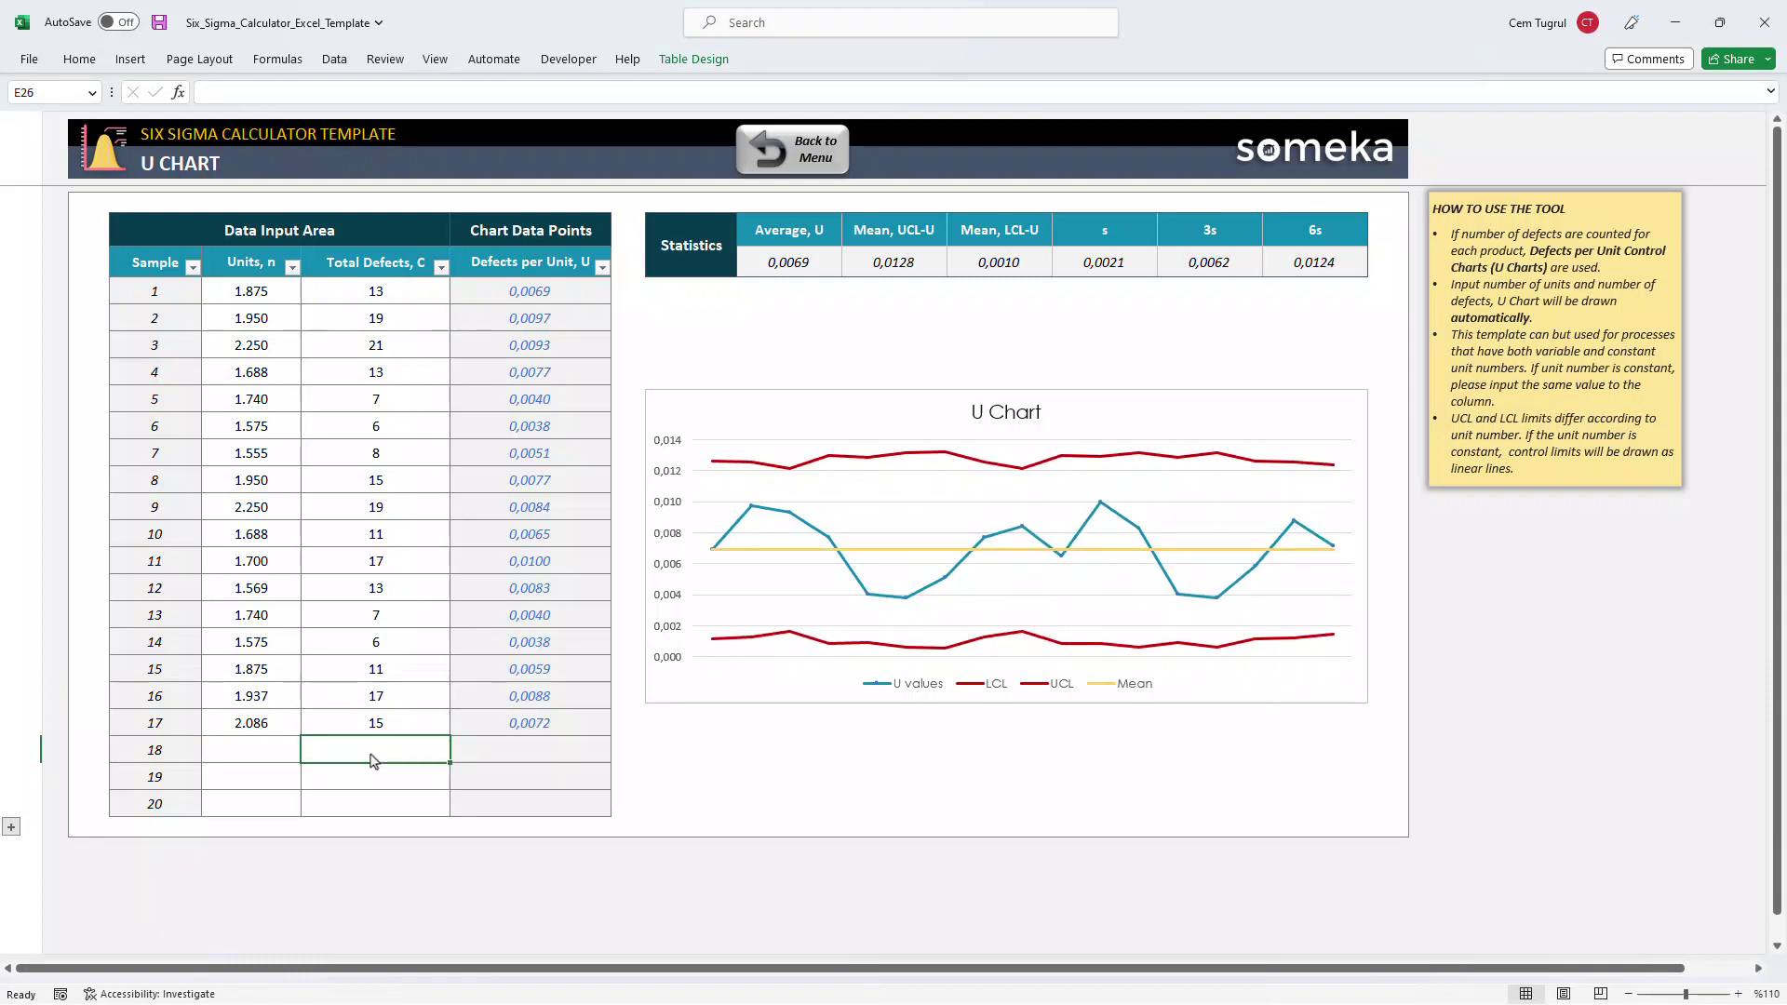